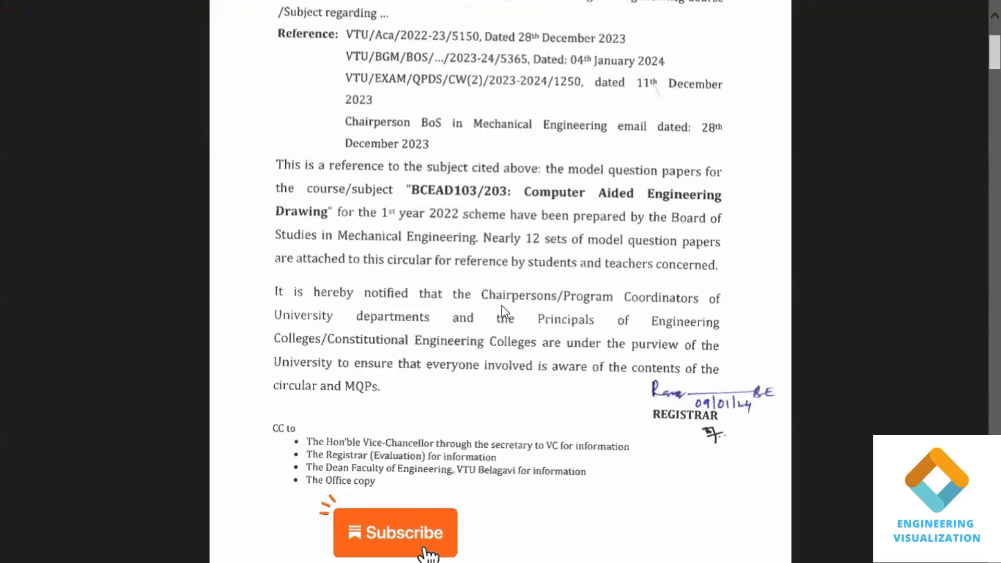
Scroll to Q.01(a) on page 2 of the question paper, then minimize the PDF Reader.
scroll(503, 311, down, 10)
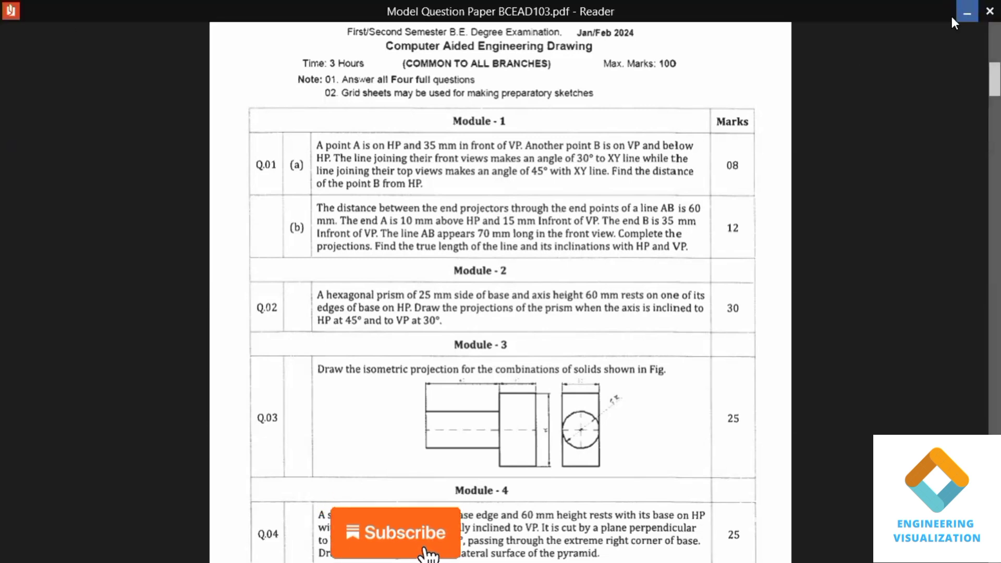
click(952, 13)
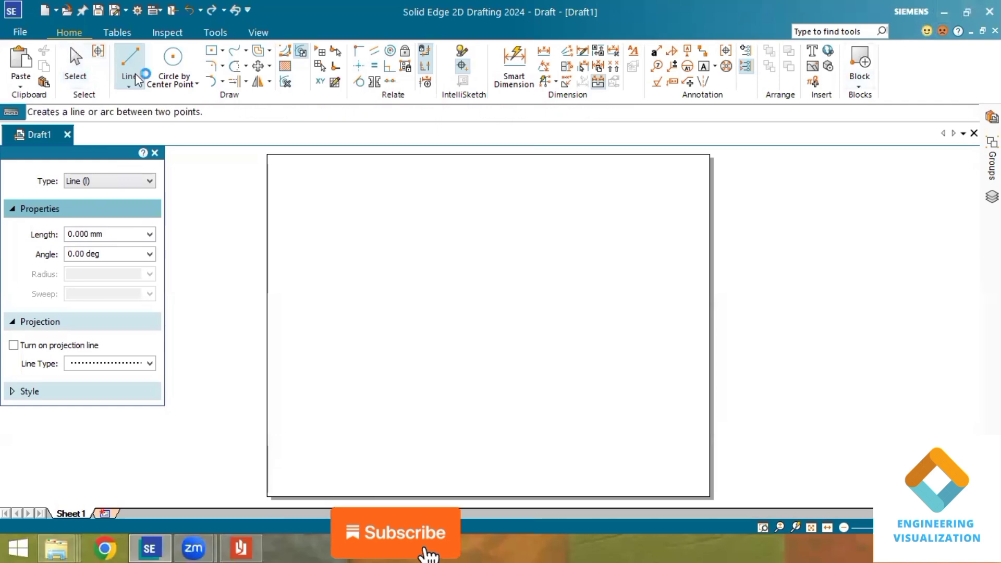
Draw a solid horizontal XY line from near the sheet's left edge to its right edge.
click(134, 86)
click(135, 96)
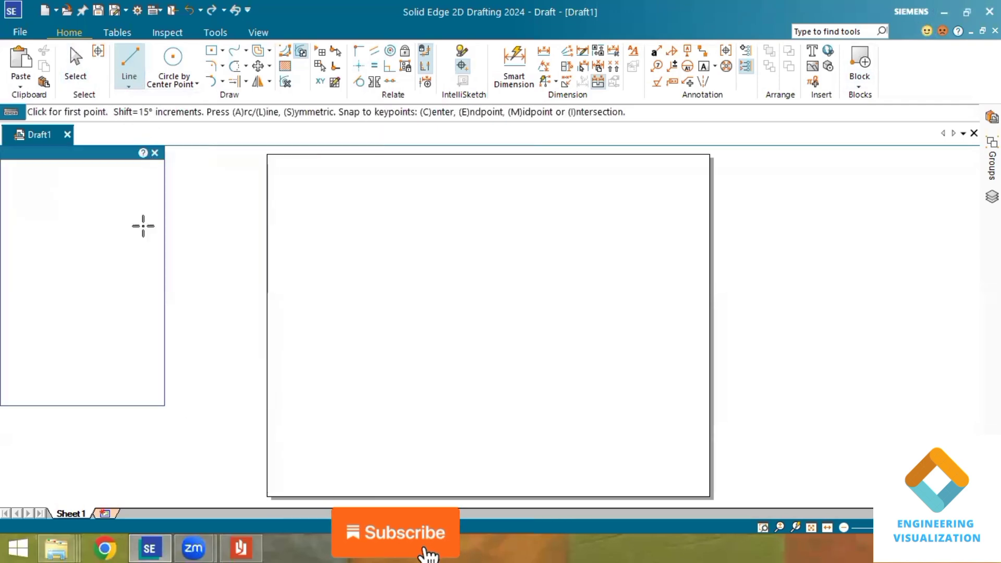
click(150, 365)
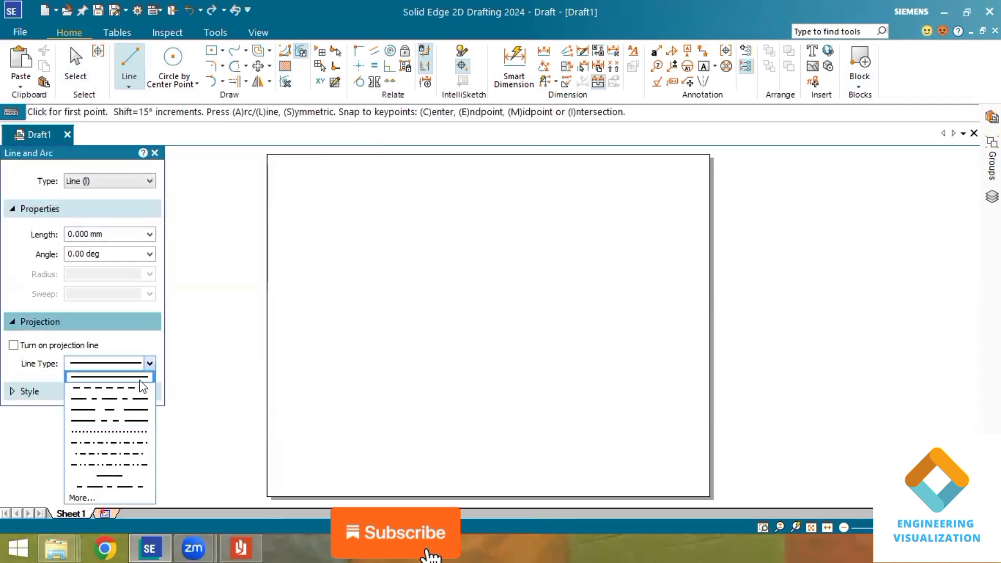
click(140, 376)
click(276, 314)
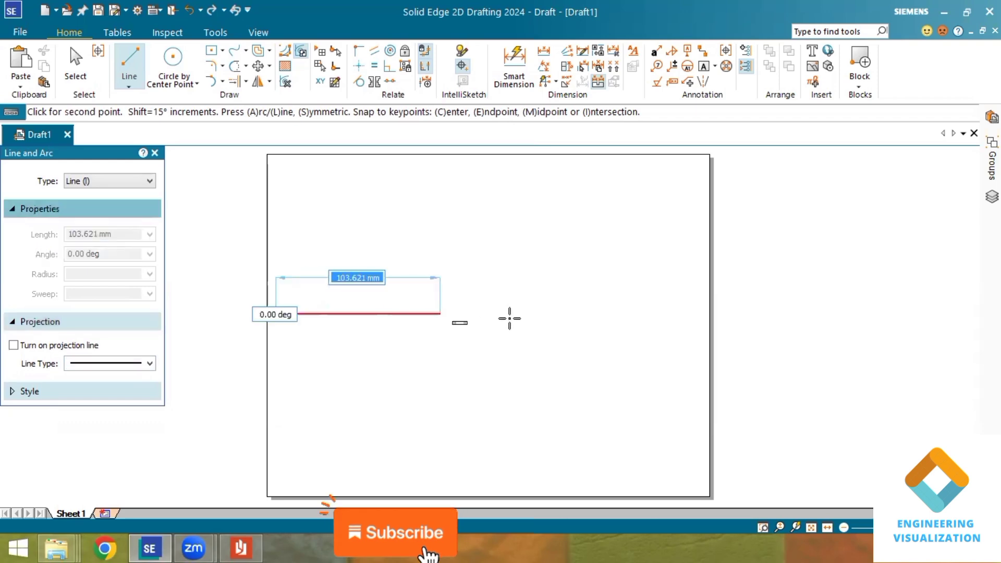
click(702, 314)
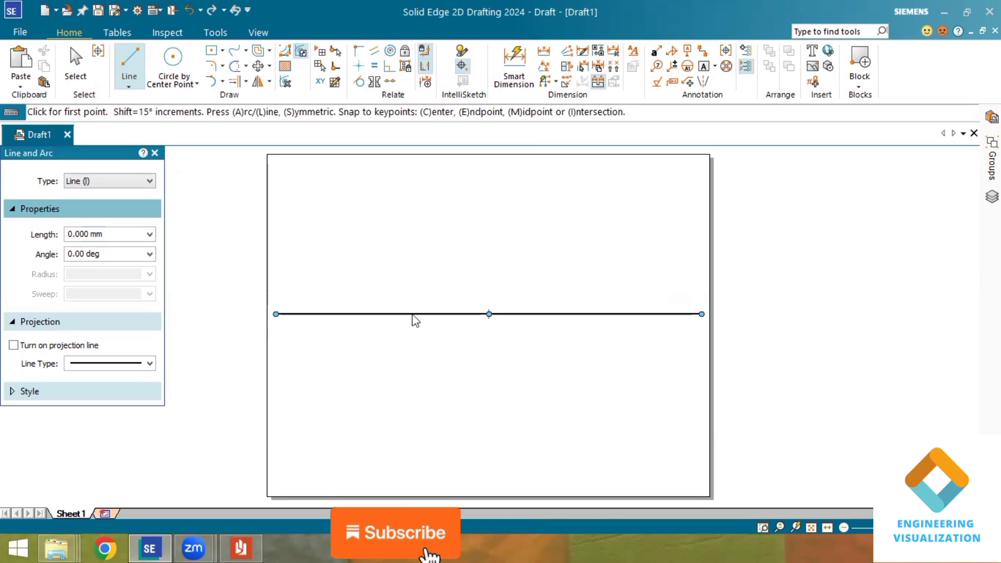
key(t)
click(275, 319)
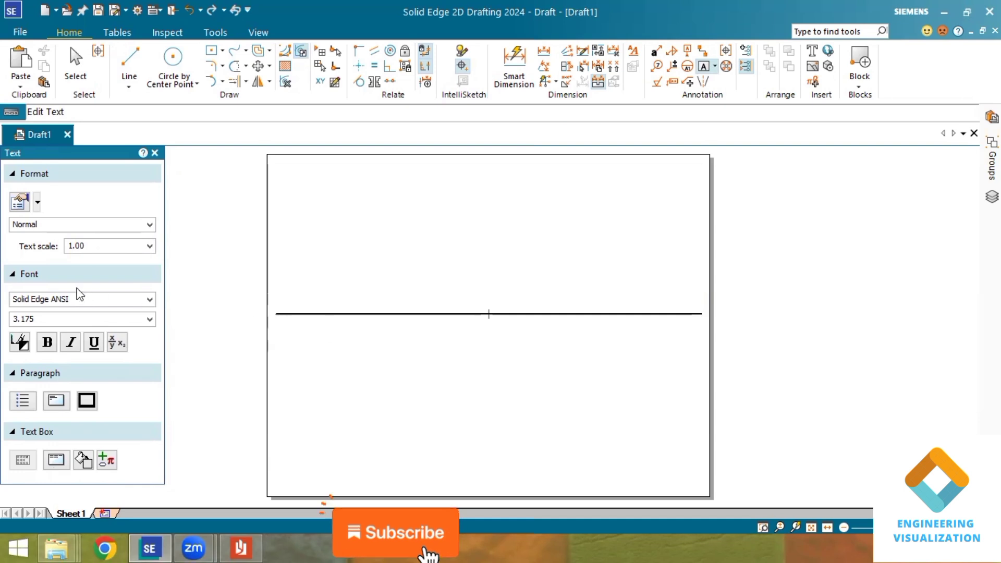
Set text size 5 and type the labels x and y at the reference line's ends.
click(42, 320)
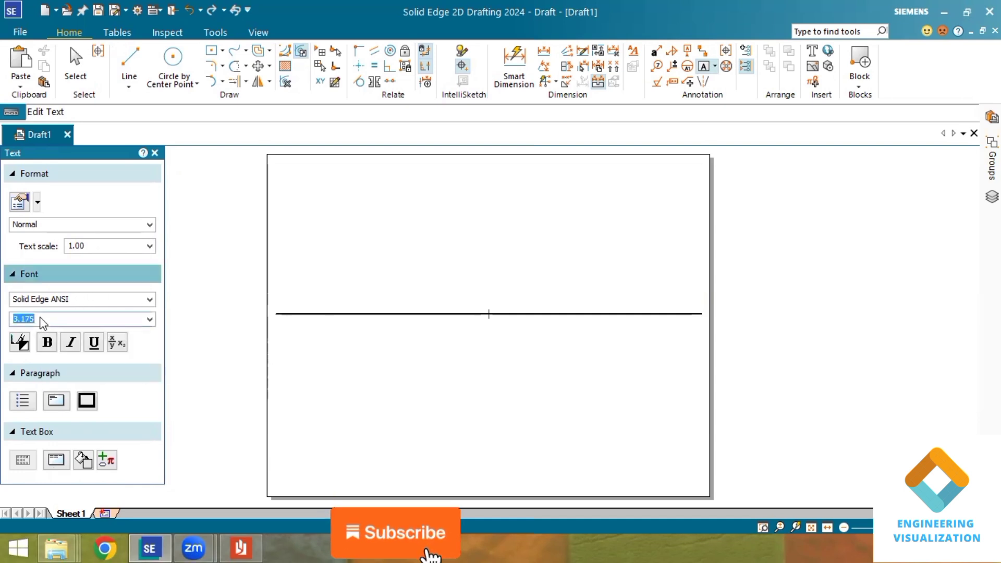
text(5)
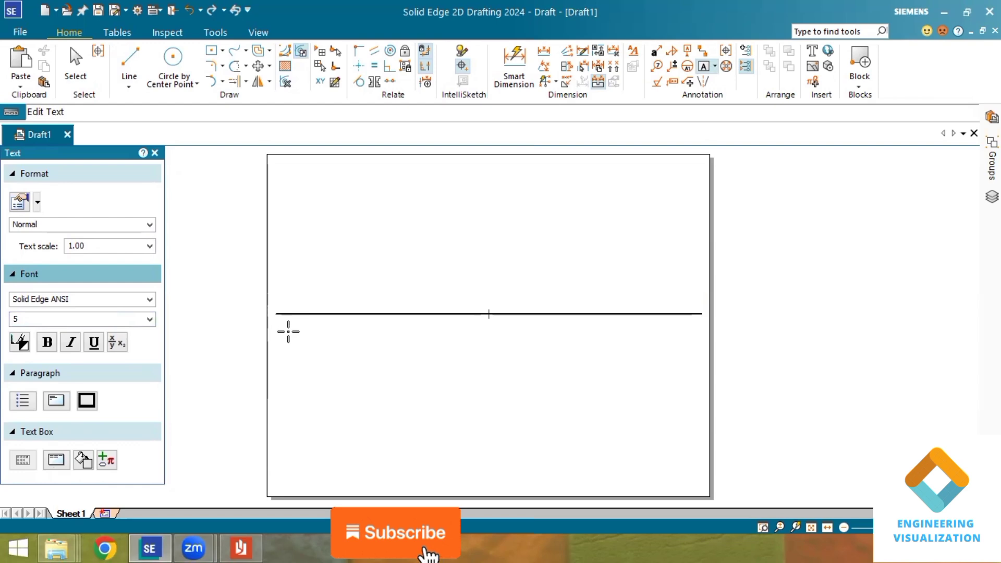
text(x)
click(130, 85)
Place a point with a heavier line width on the XY line, a short way right of x.
click(144, 116)
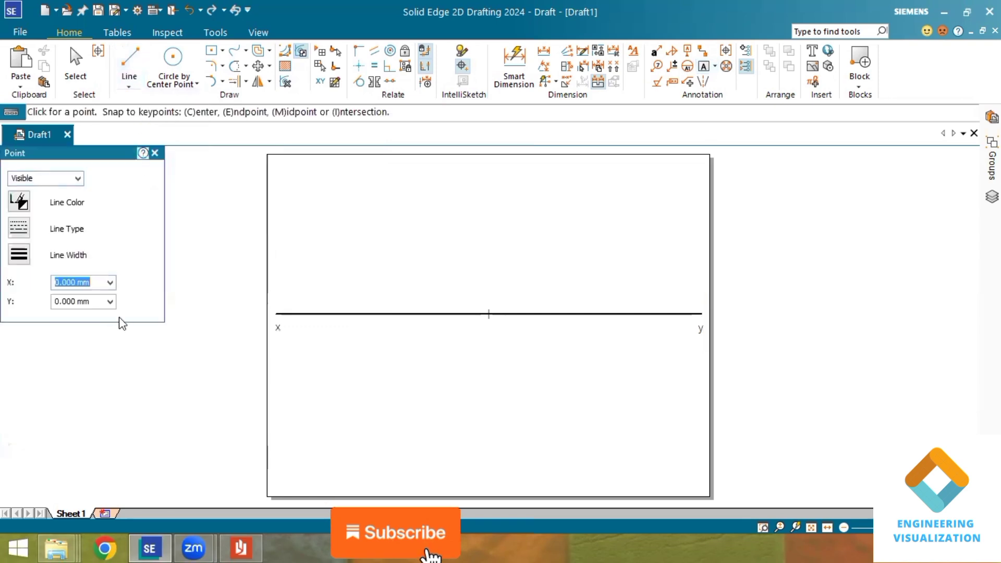
click(66, 254)
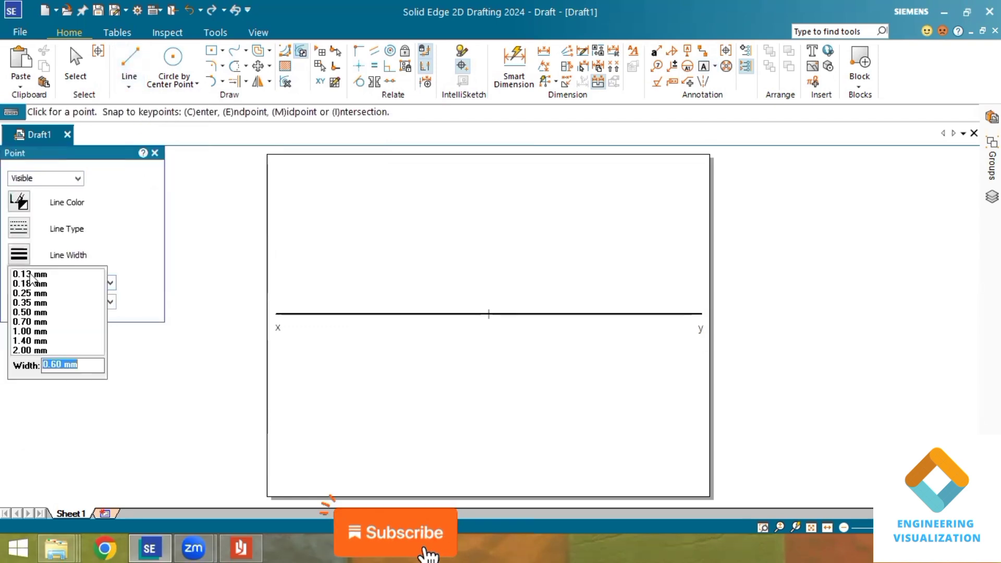
click(25, 348)
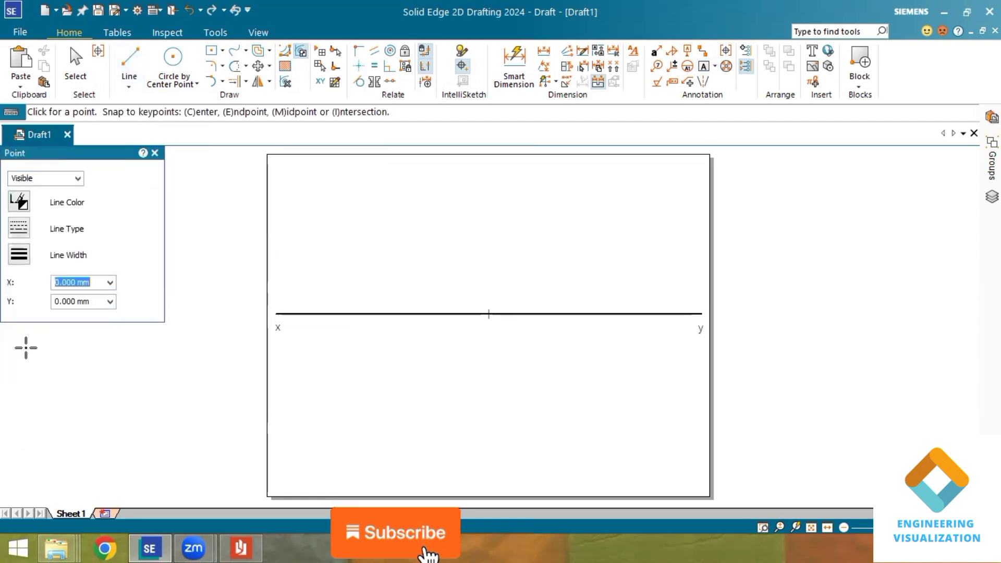
click(339, 314)
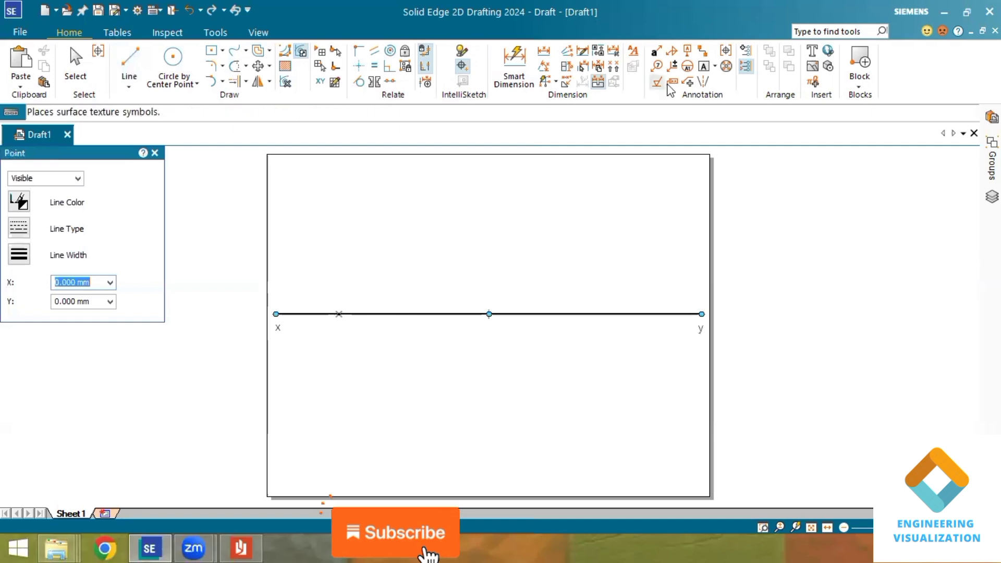
Label the new point a′ just below it and briefly recheck the question paper.
click(704, 67)
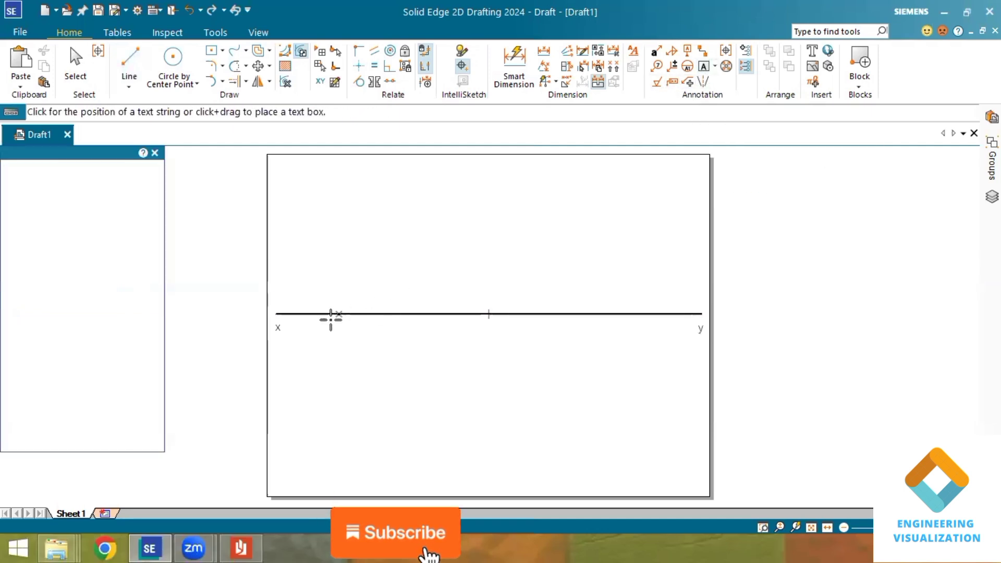
click(322, 319)
text(a)
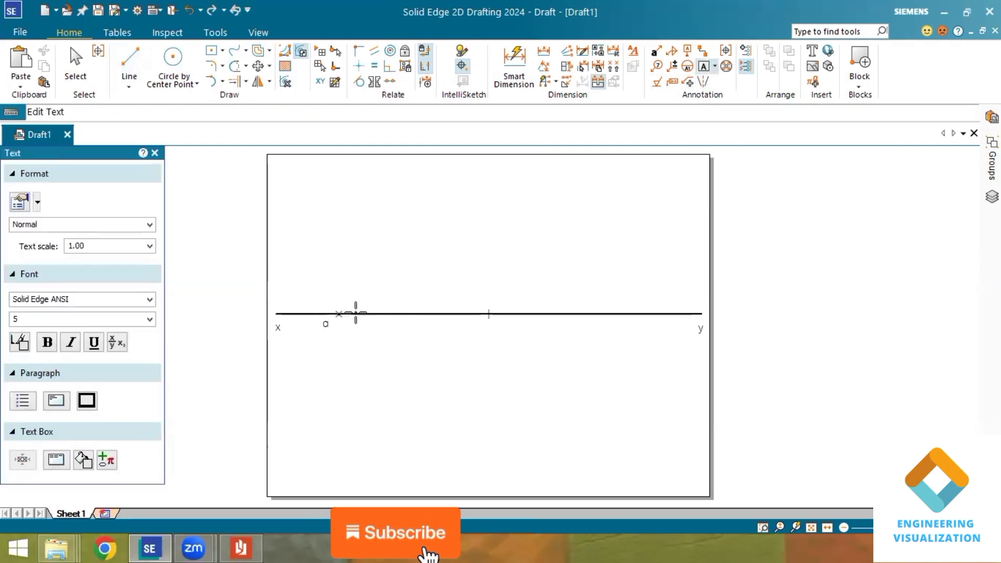
text(')
click(247, 538)
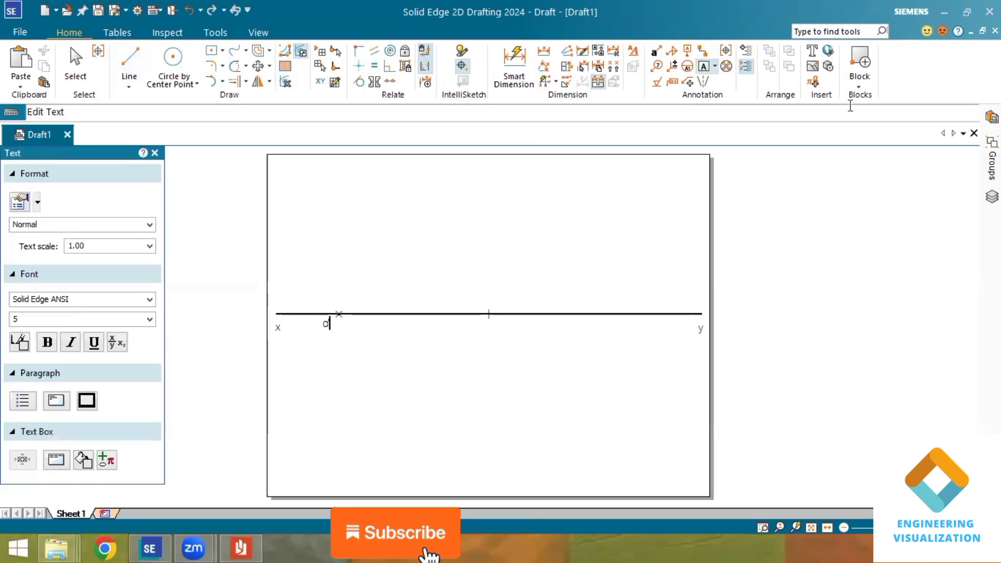
click(153, 547)
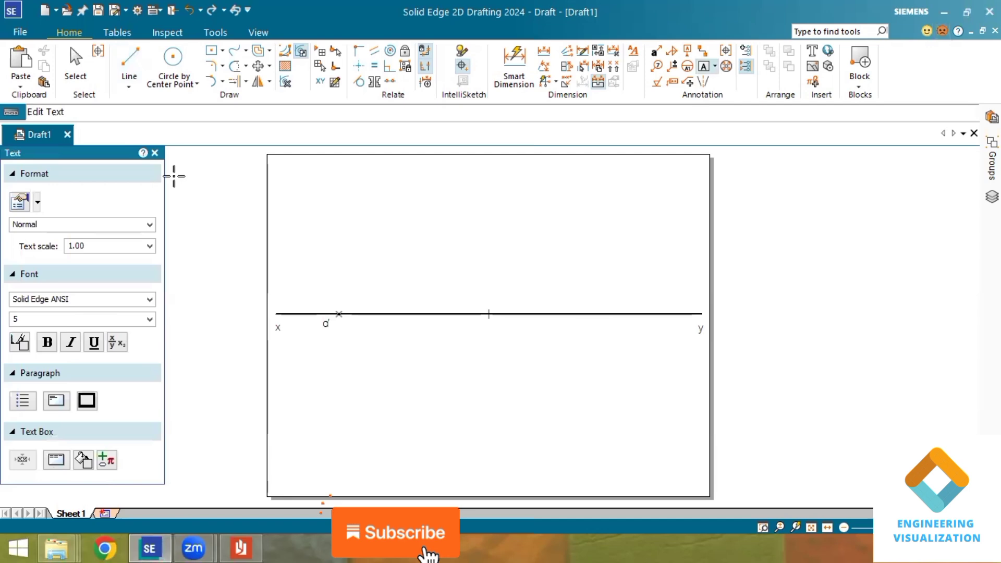
From point a′, draw a solid line 35 mm long straight down below XY.
click(129, 67)
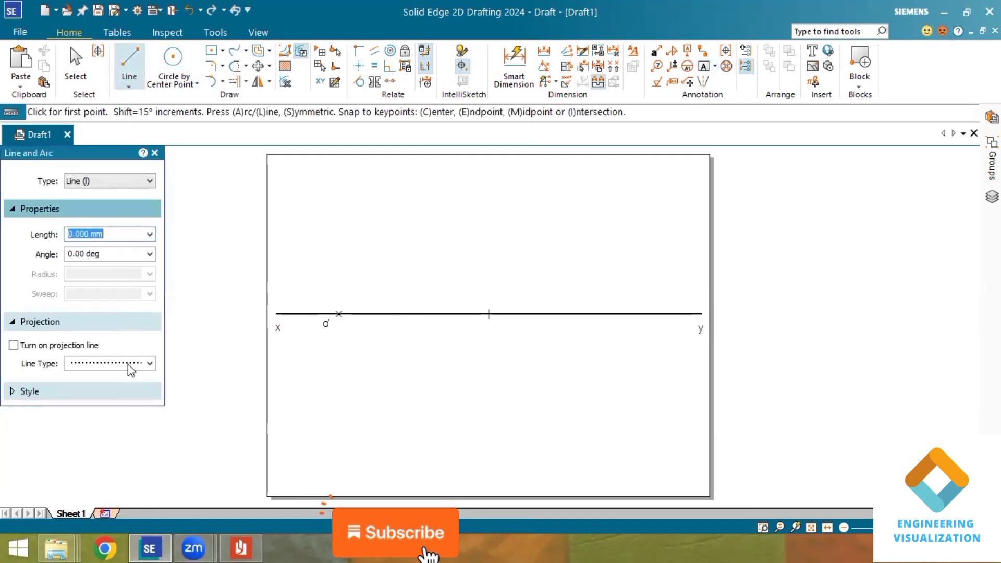
click(148, 363)
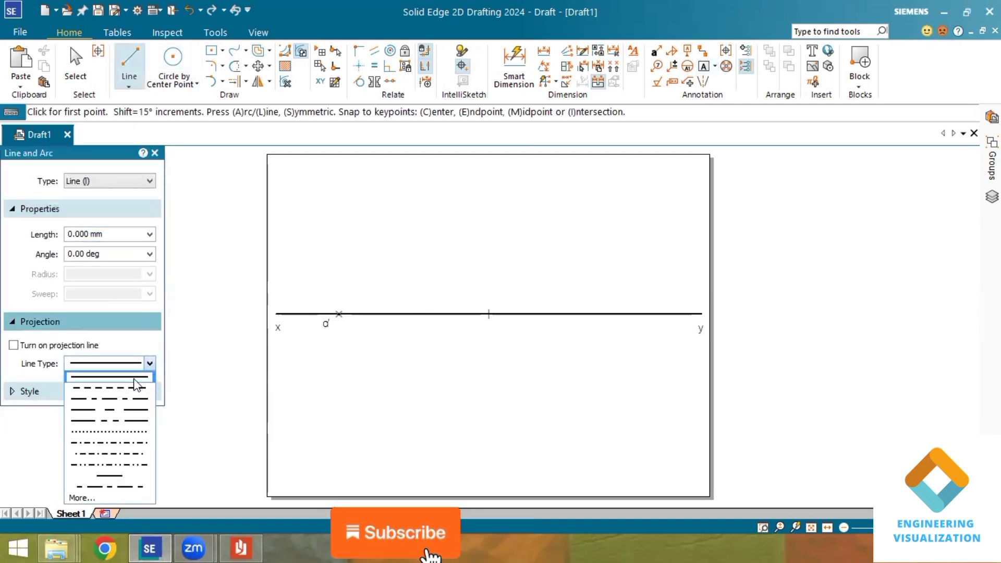
click(133, 377)
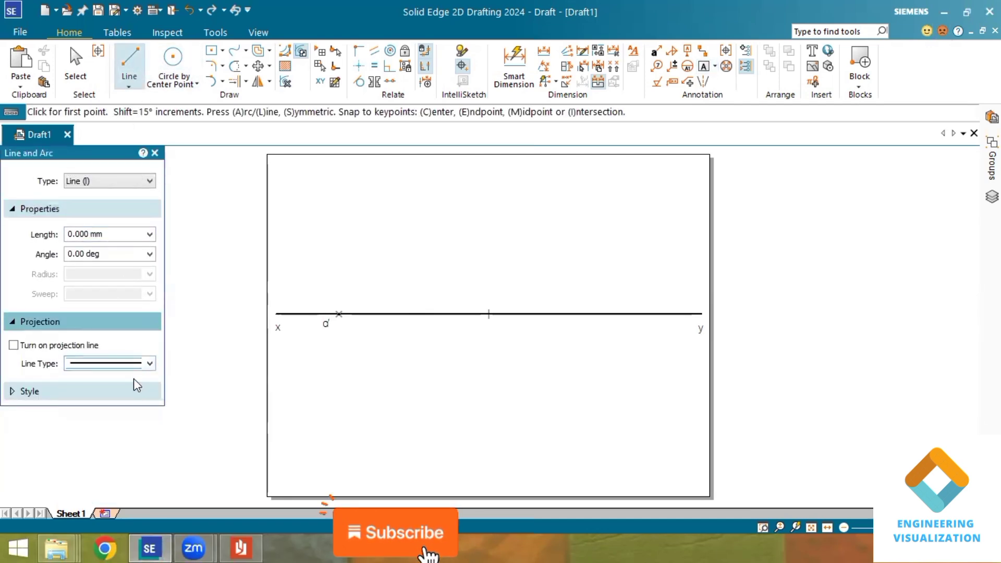
click(339, 313)
text(35)
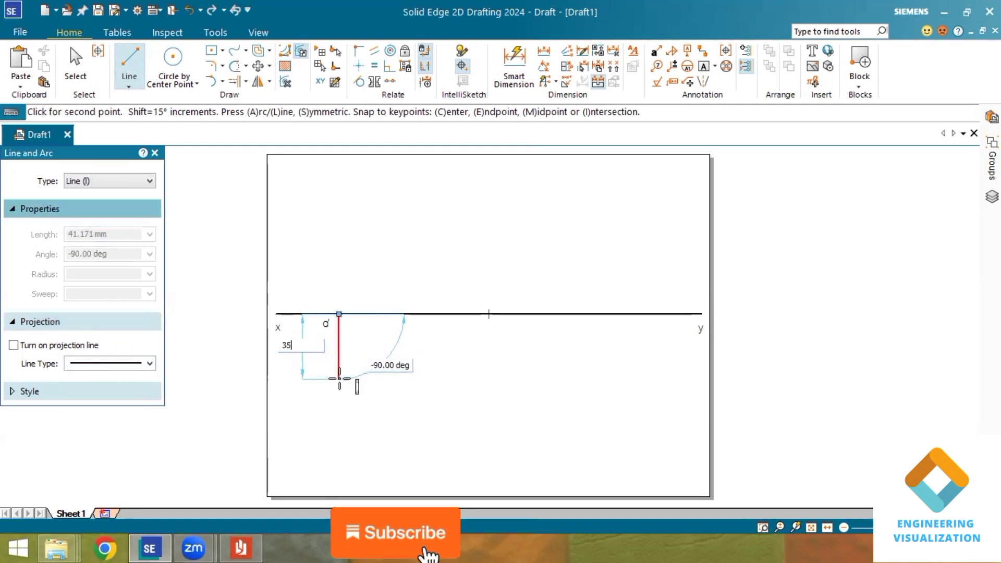
key(Tab)
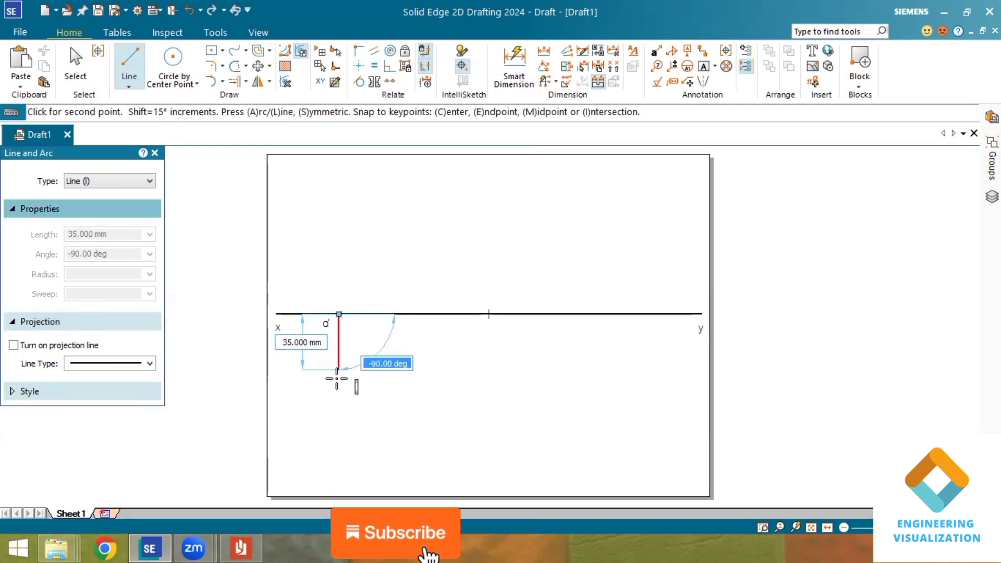
click(448, 380)
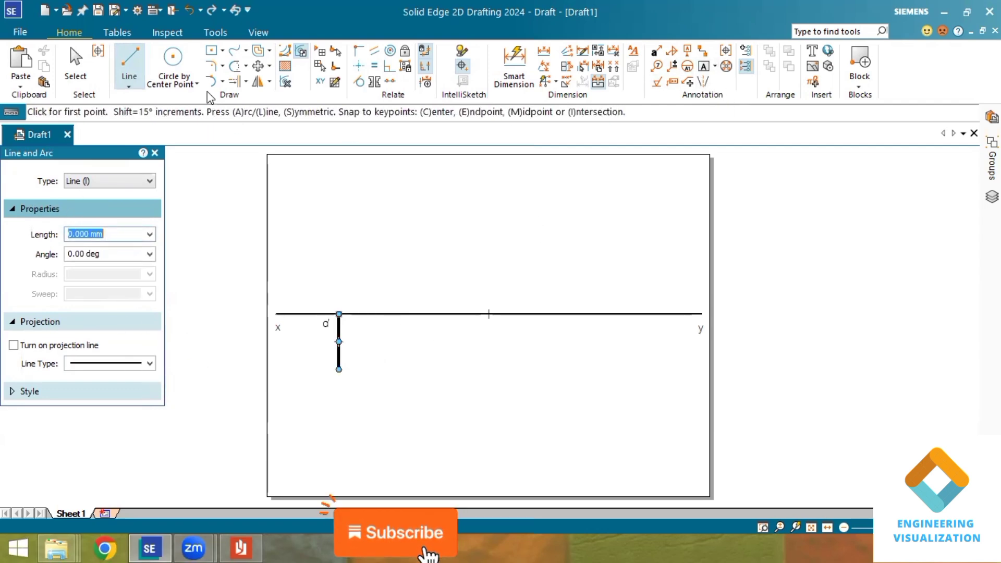
click(129, 85)
Place a point at the 35 mm line's lower end and label it a.
click(145, 115)
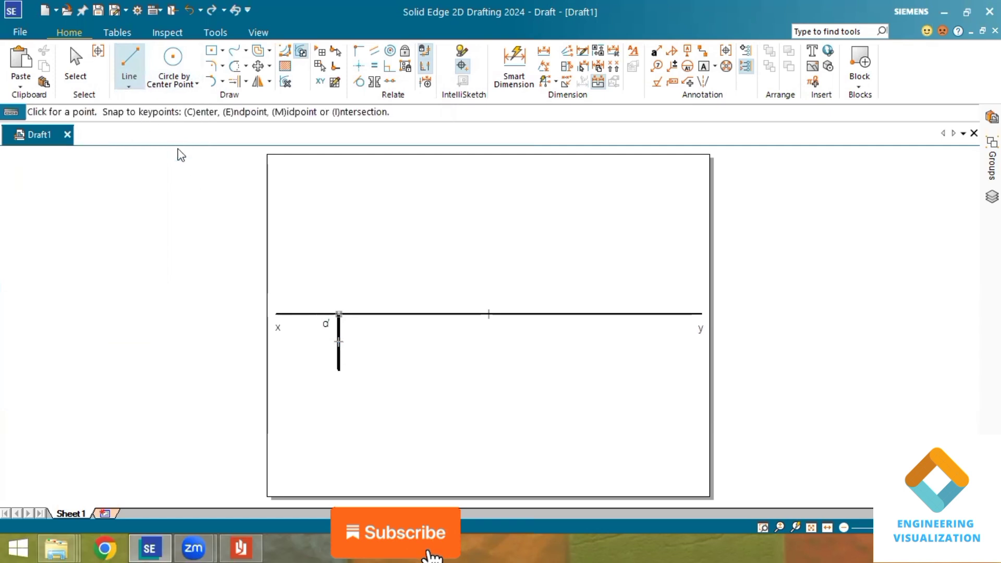
click(57, 258)
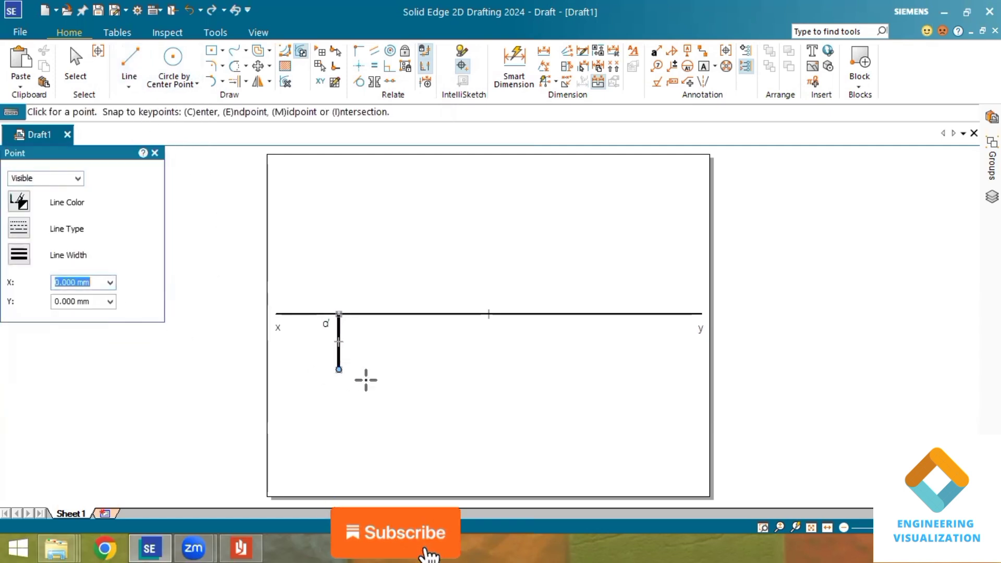
key(Escape)
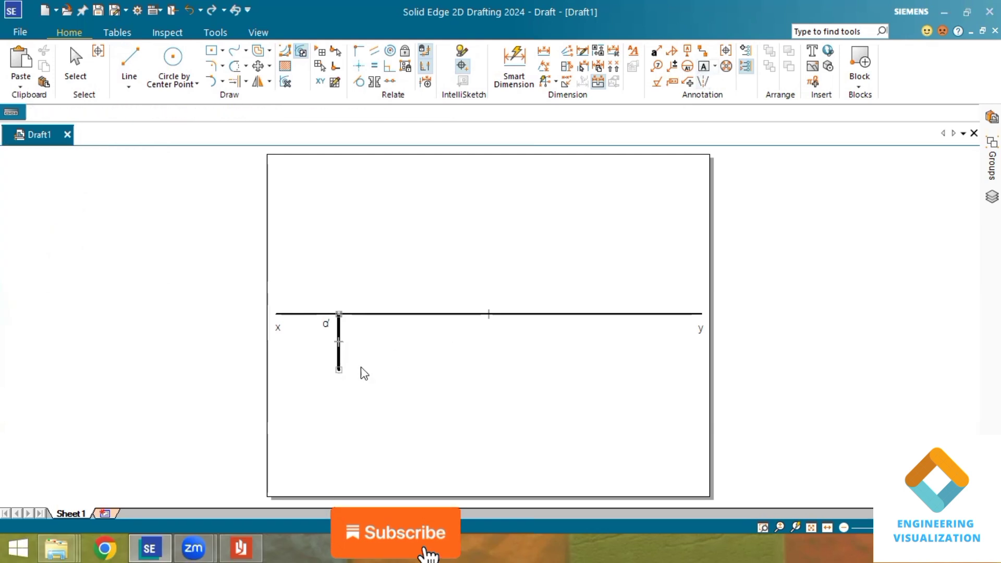
key(t)
click(324, 367)
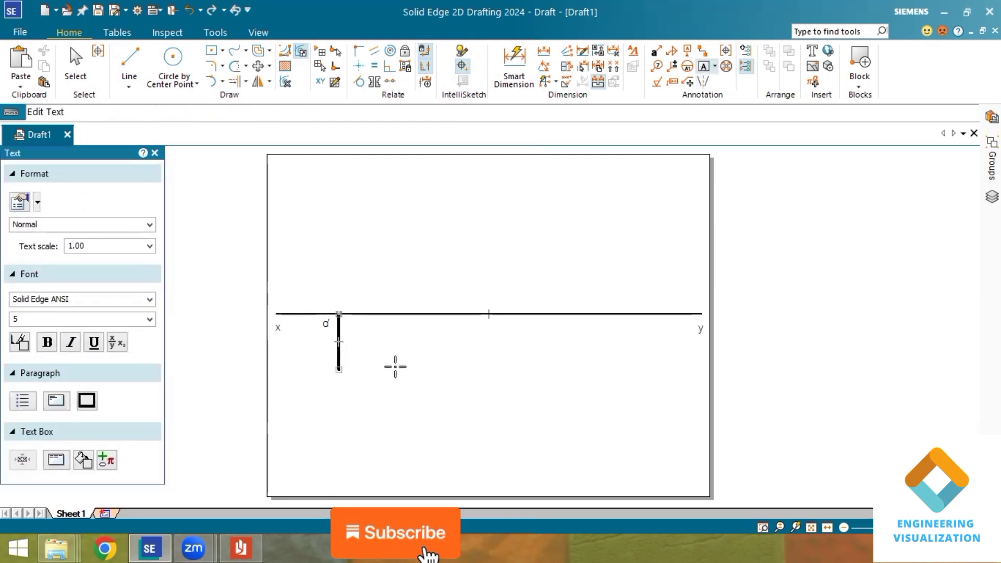
text(a)
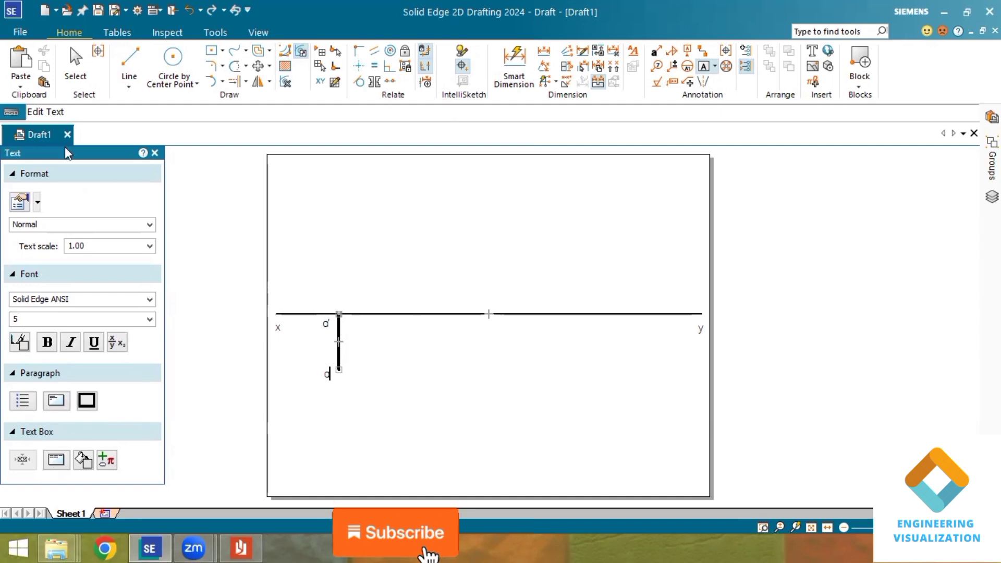
click(76, 73)
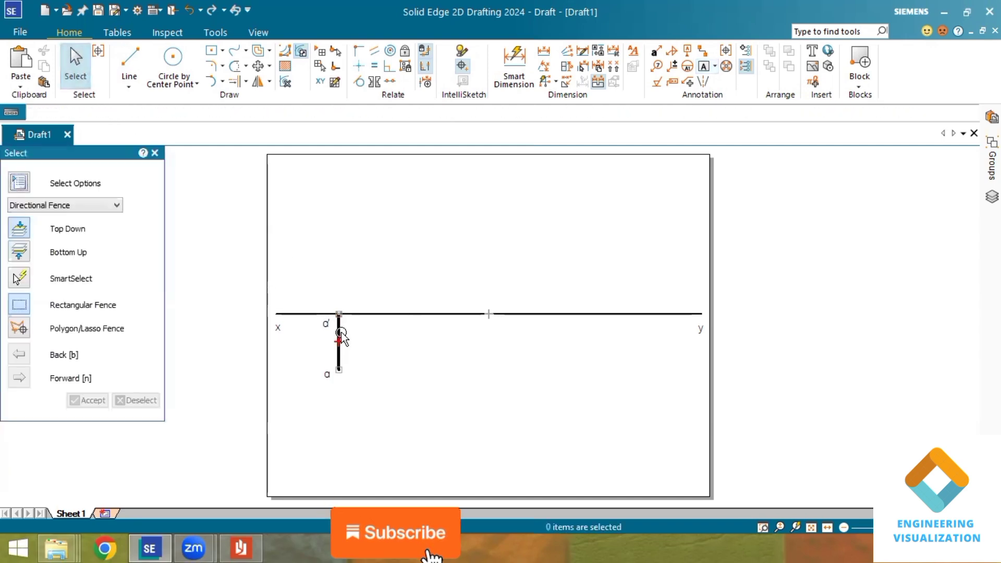
In Edit Definition, change the solid a′–a vertical line's width to 0.13 mm.
click(337, 330)
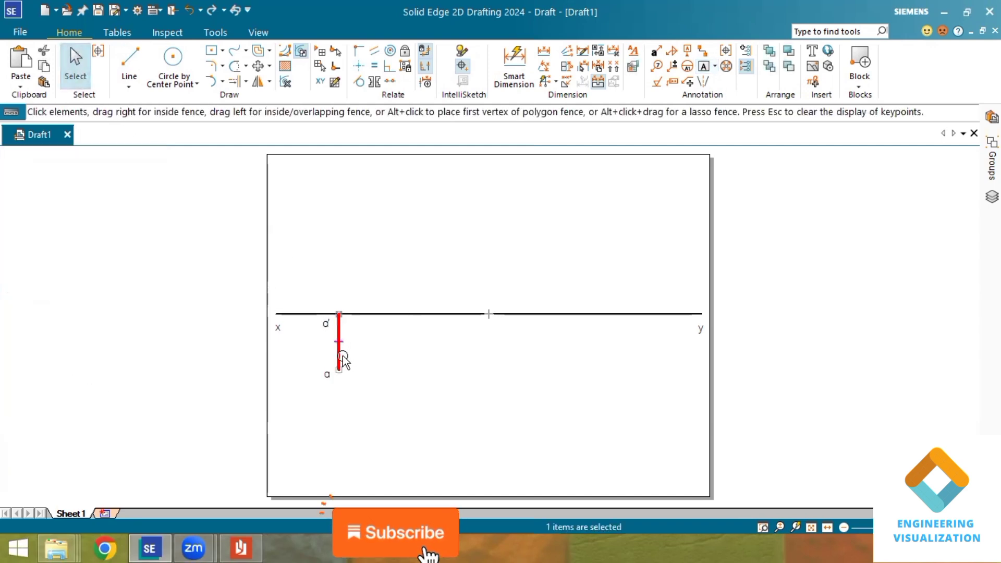
double_click(339, 355)
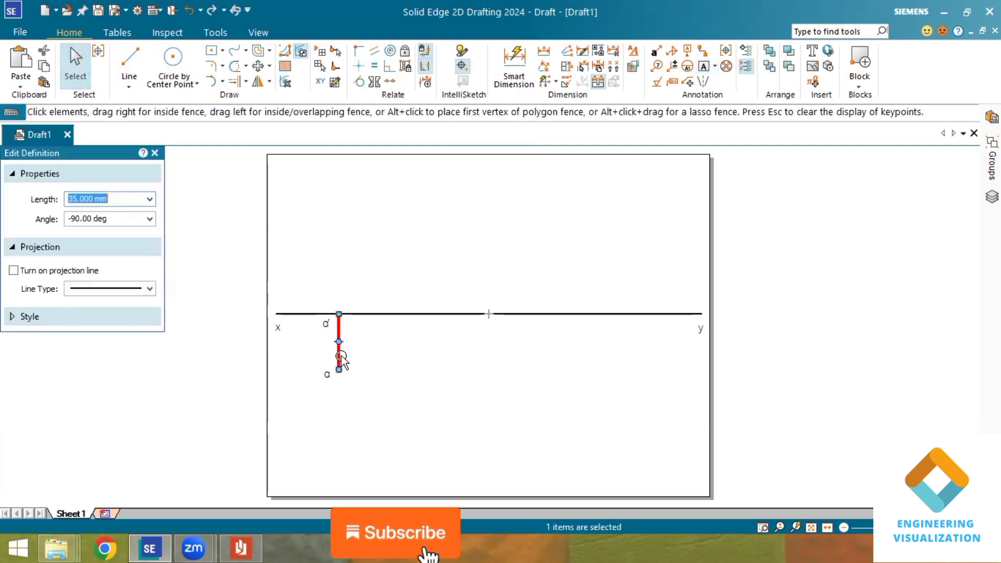
click(149, 289)
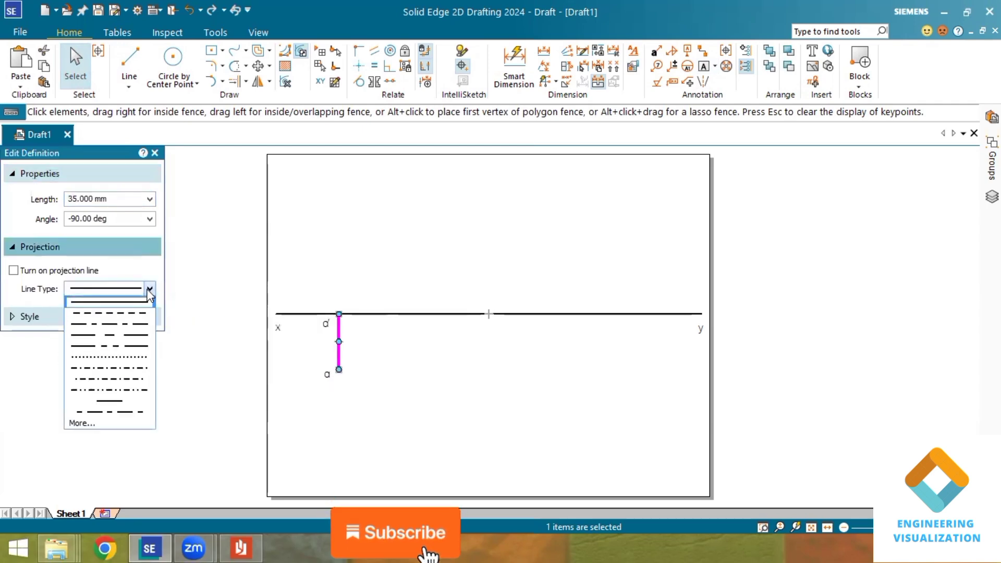
click(150, 290)
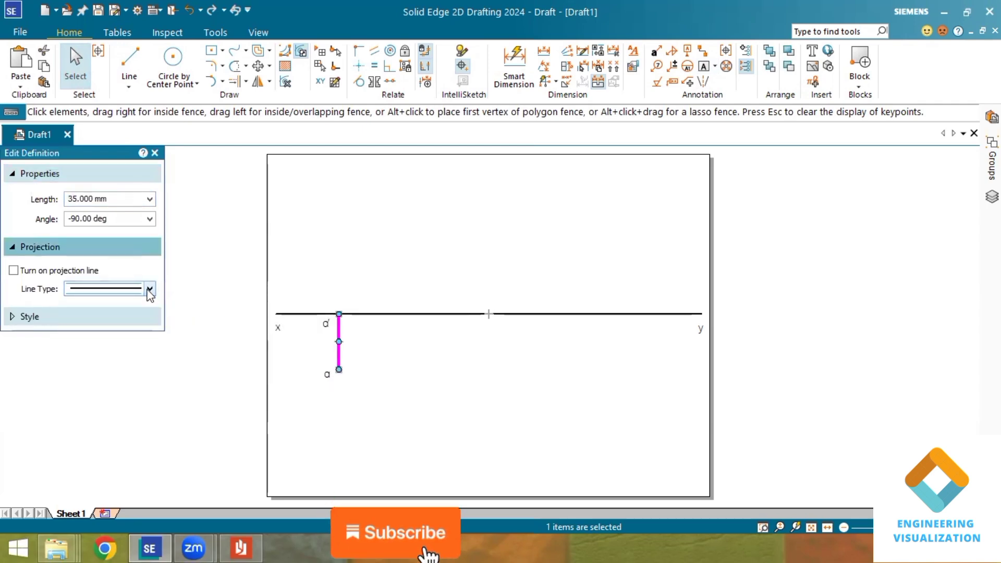
click(54, 327)
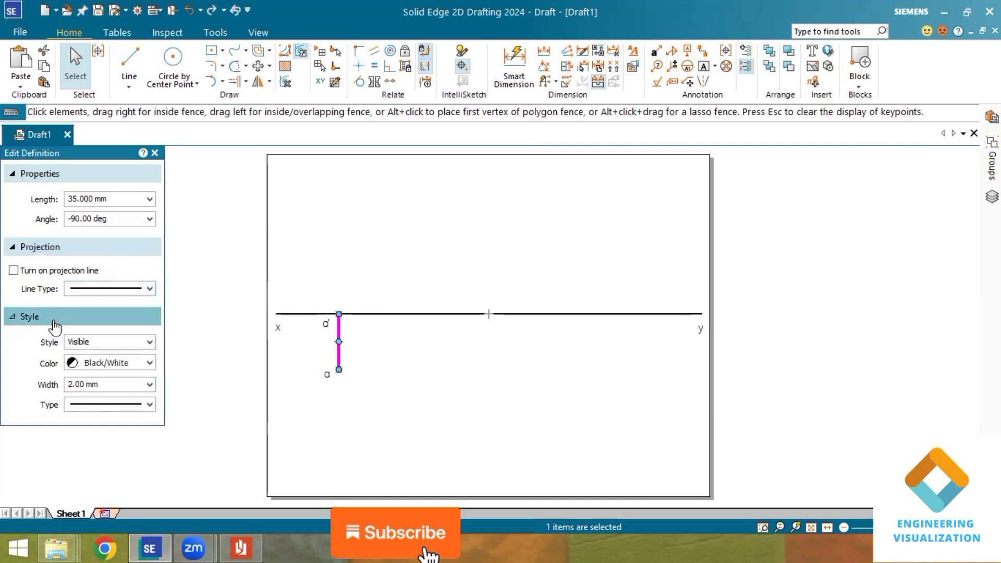
click(124, 388)
click(150, 386)
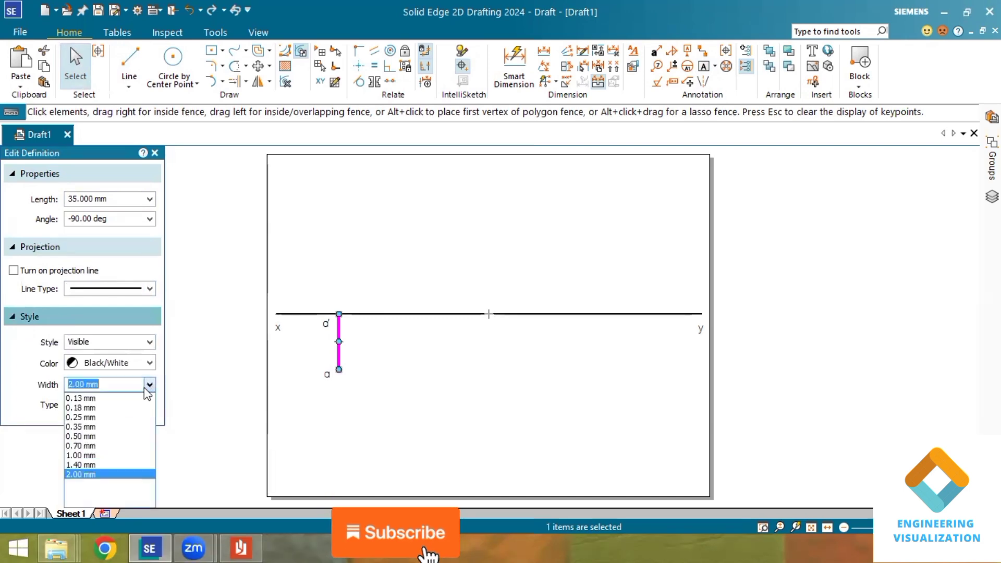
click(129, 398)
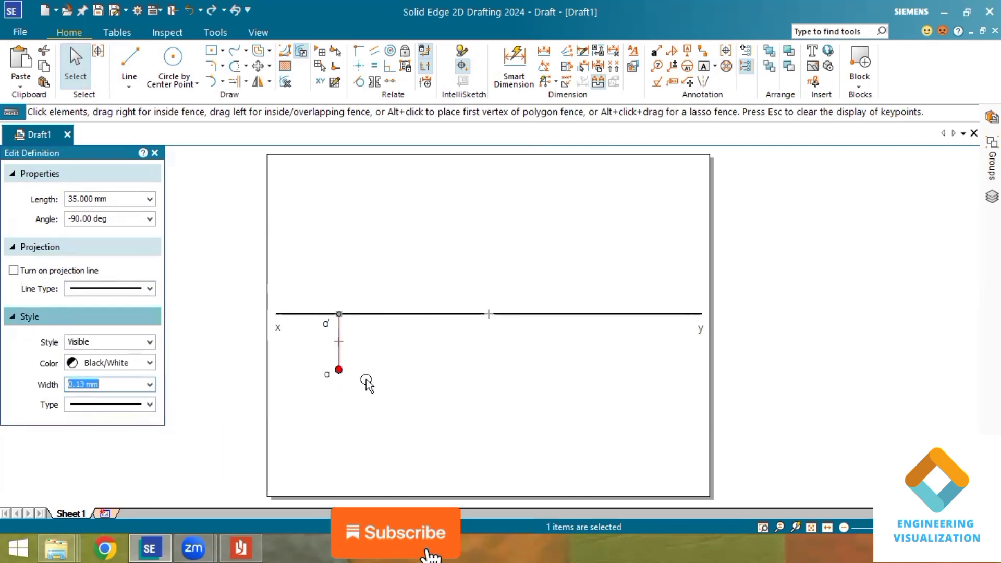
click(396, 376)
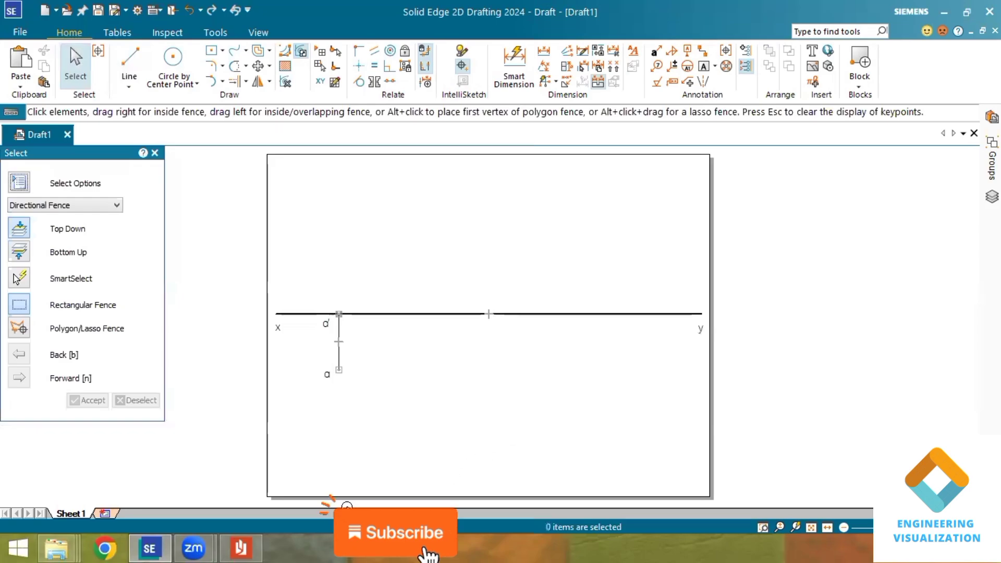
Switch to the PDF reader to reread Module 1, Q.01(a) on points A and B.
click(240, 548)
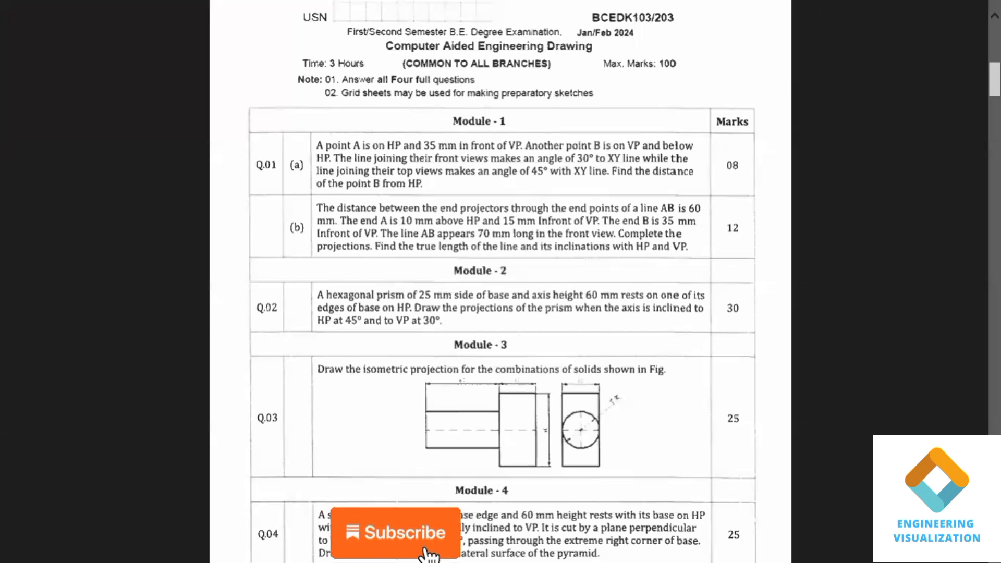
Back in Solid Edge, draw a 126.6 mm line at 47.76° rising from point a across XY.
click(970, 8)
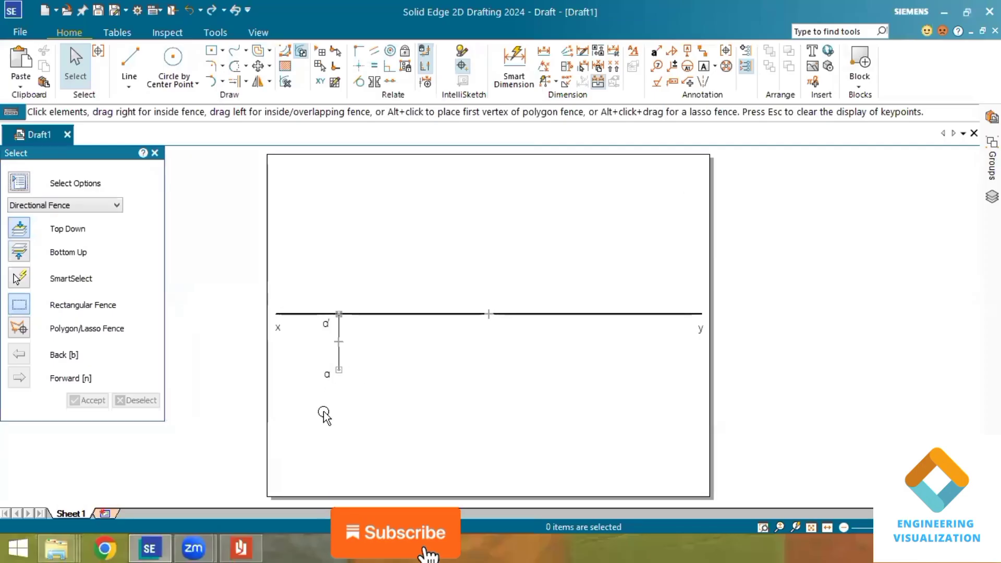
click(127, 67)
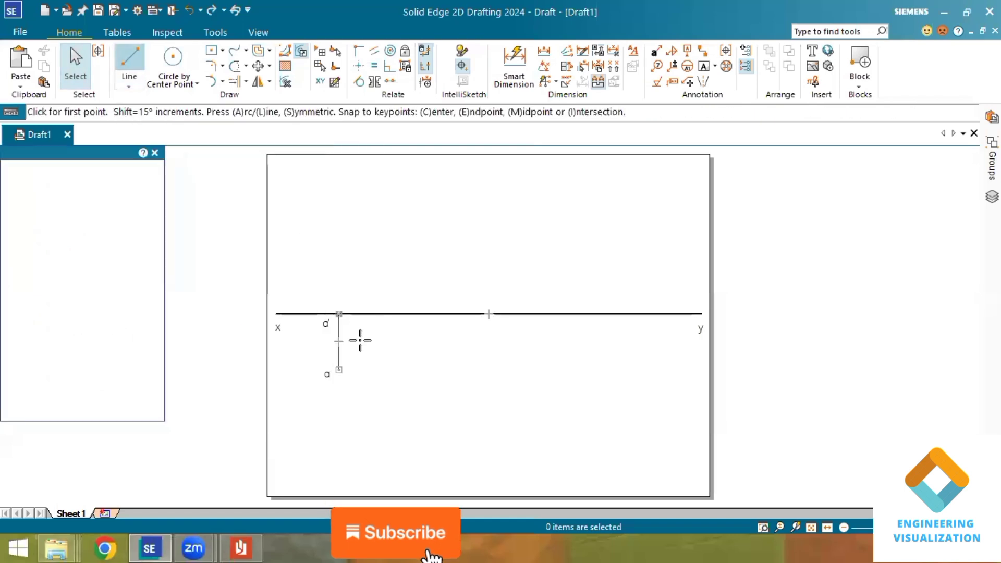
click(339, 369)
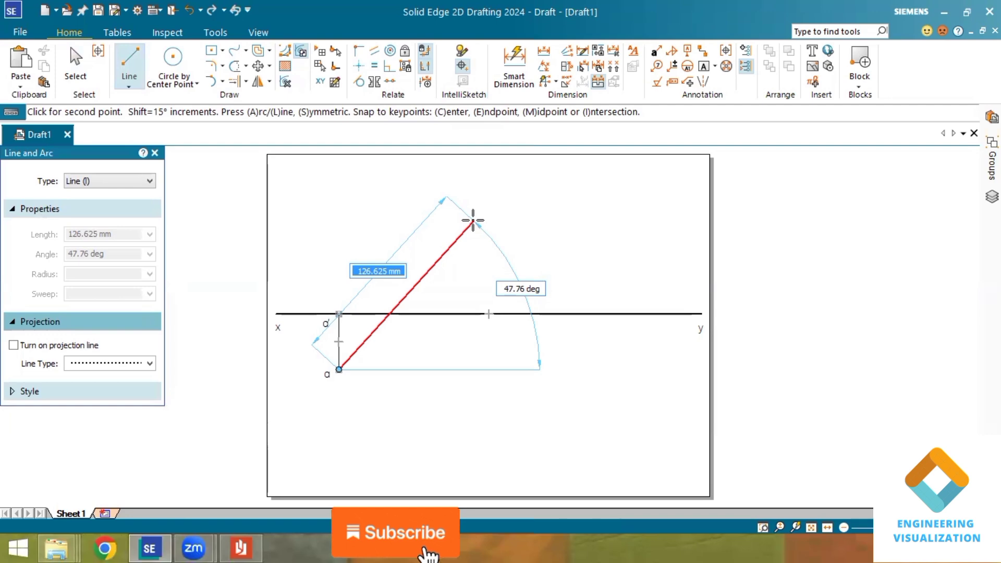
click(473, 221)
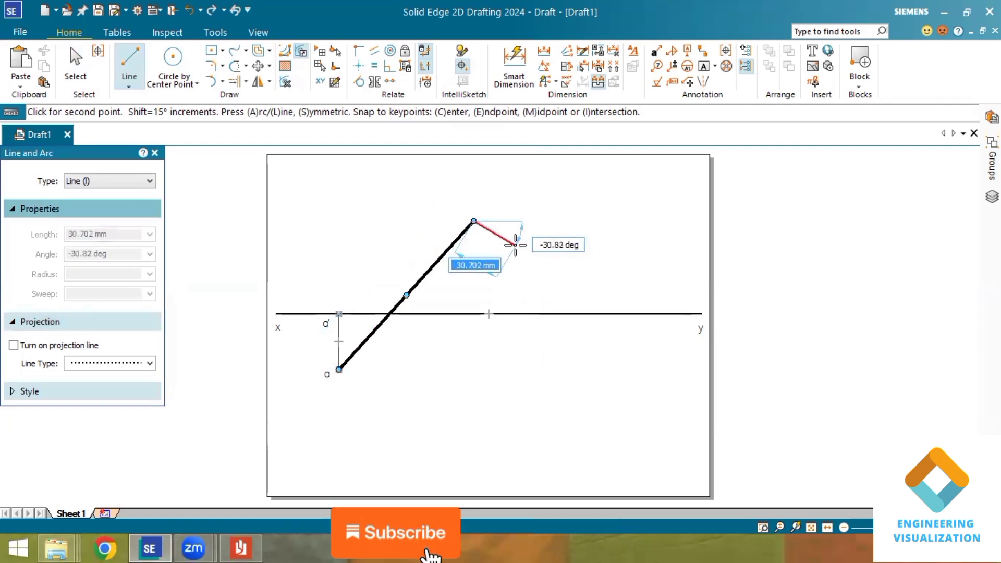
key(Escape)
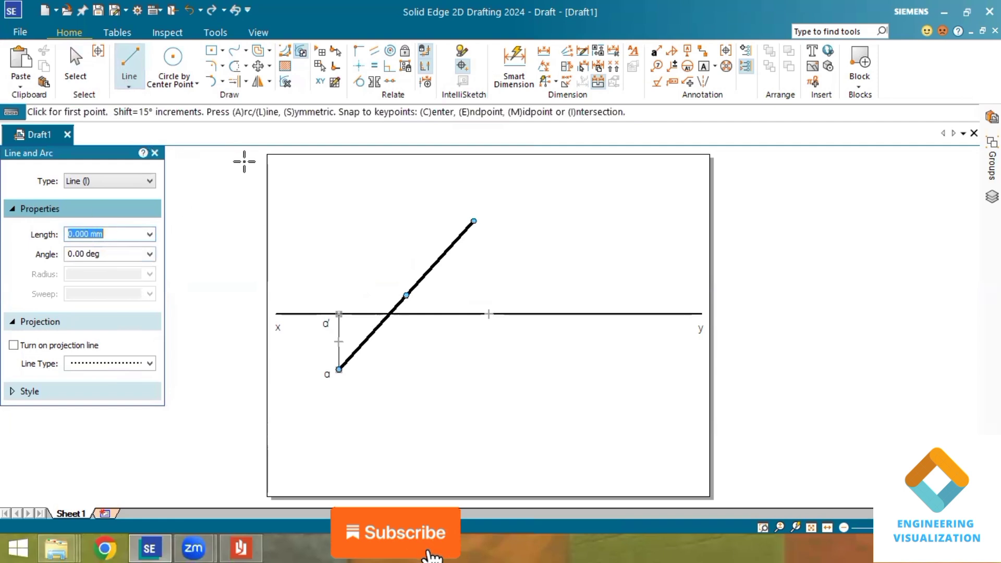
key(Escape)
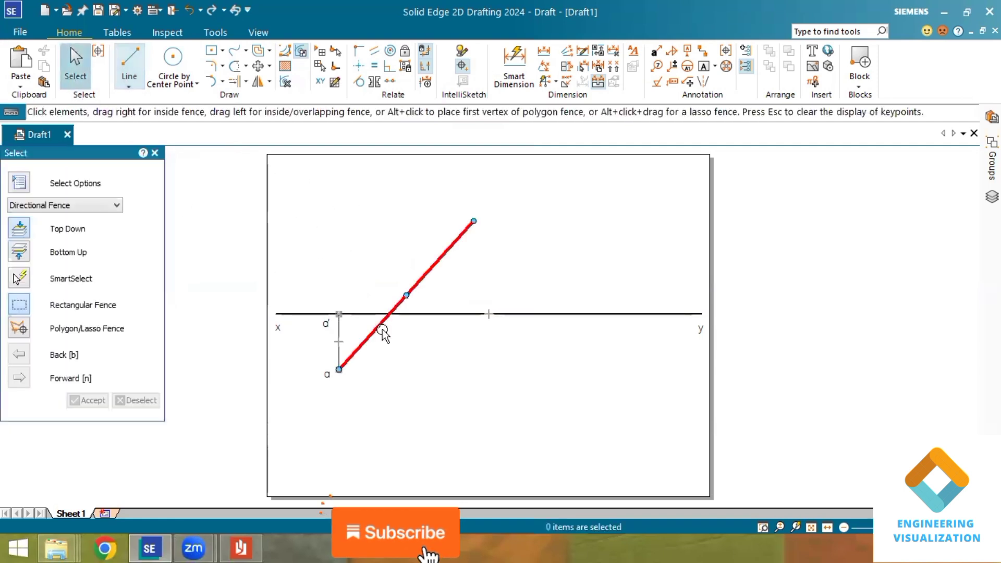
Change the 126.6 mm inclined line's style width to 0.13 mm.
click(374, 332)
click(336, 346)
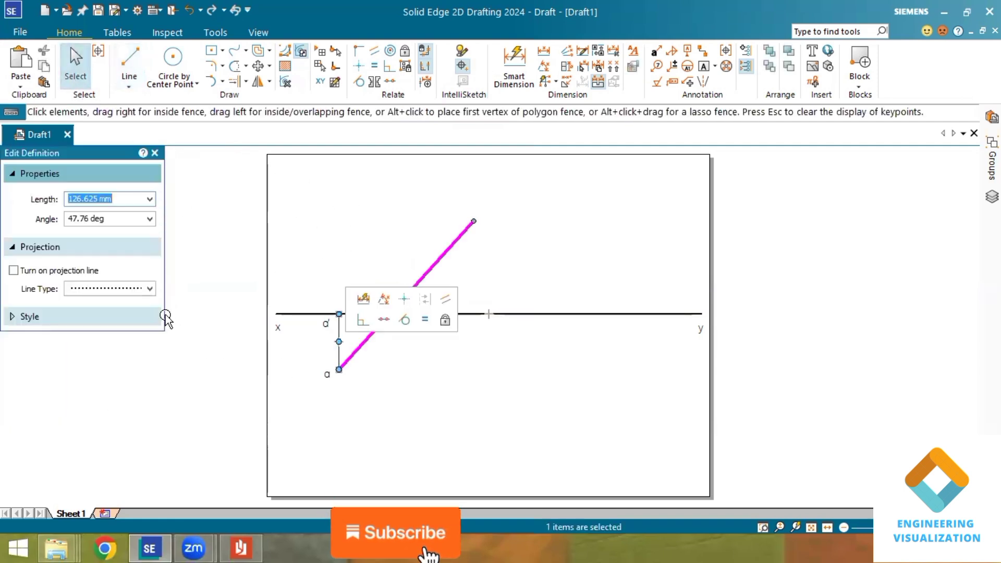
click(104, 317)
click(147, 386)
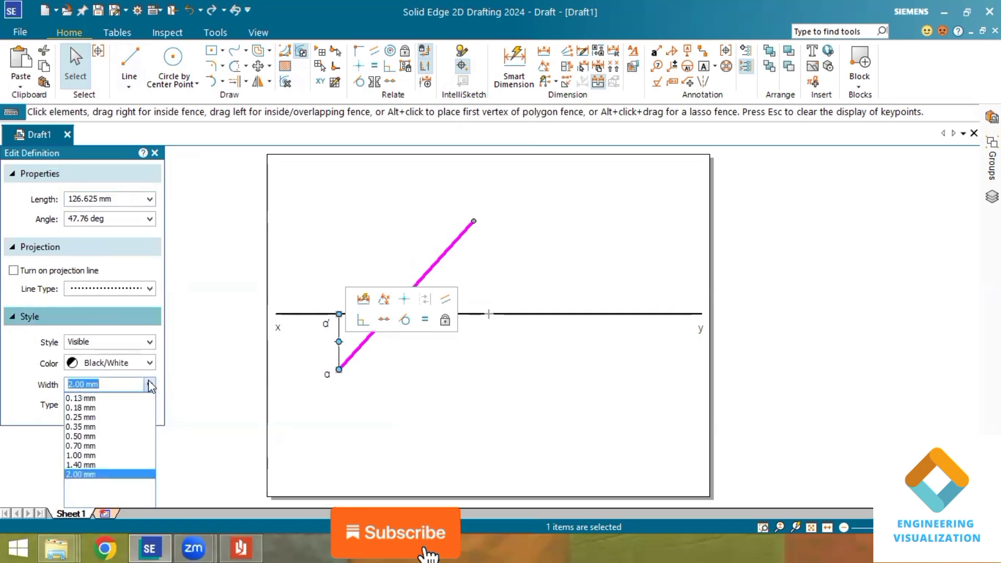
click(141, 396)
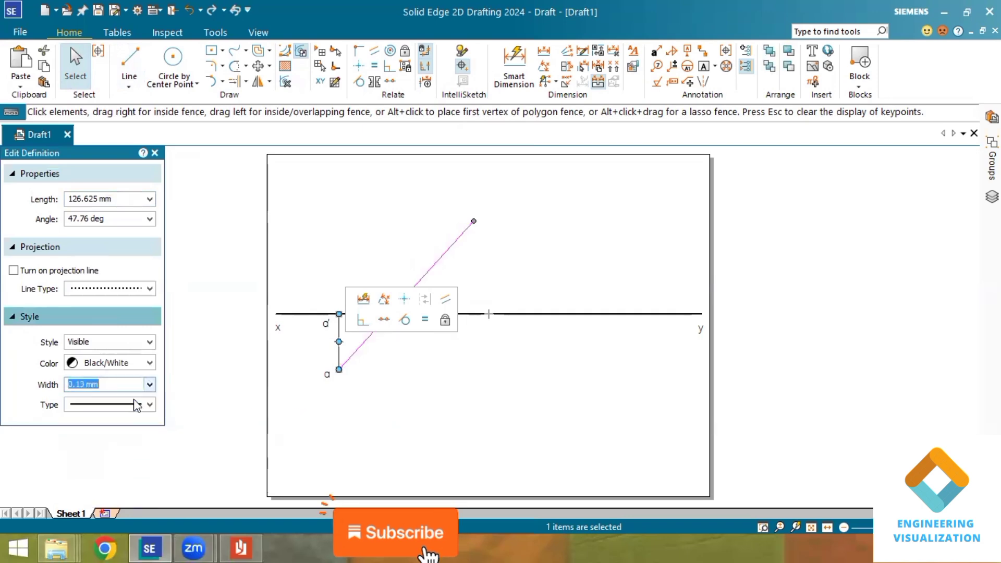
click(396, 388)
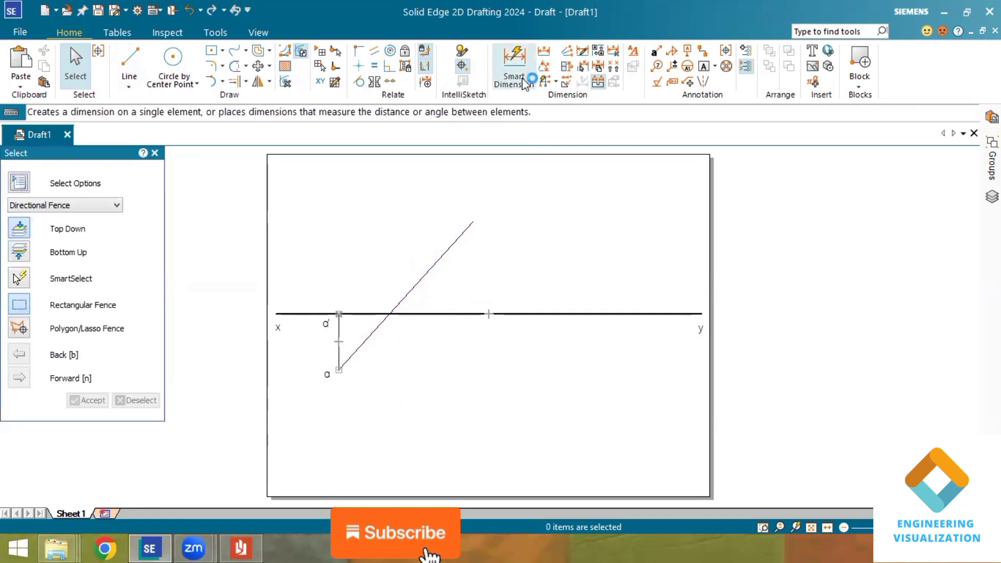
Draw a thin 0.13 mm horizontal reference line to the right from point a.
click(545, 68)
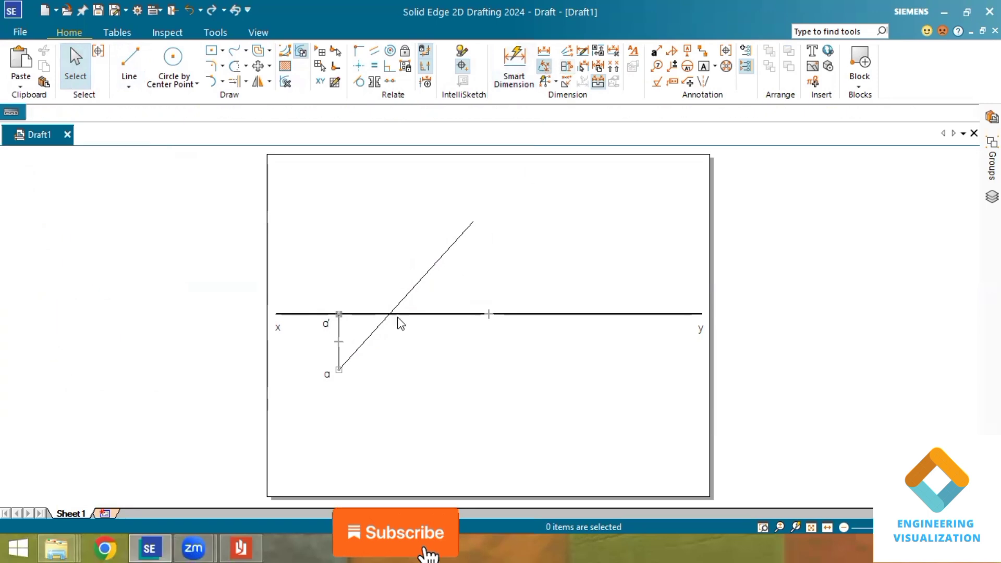
click(369, 336)
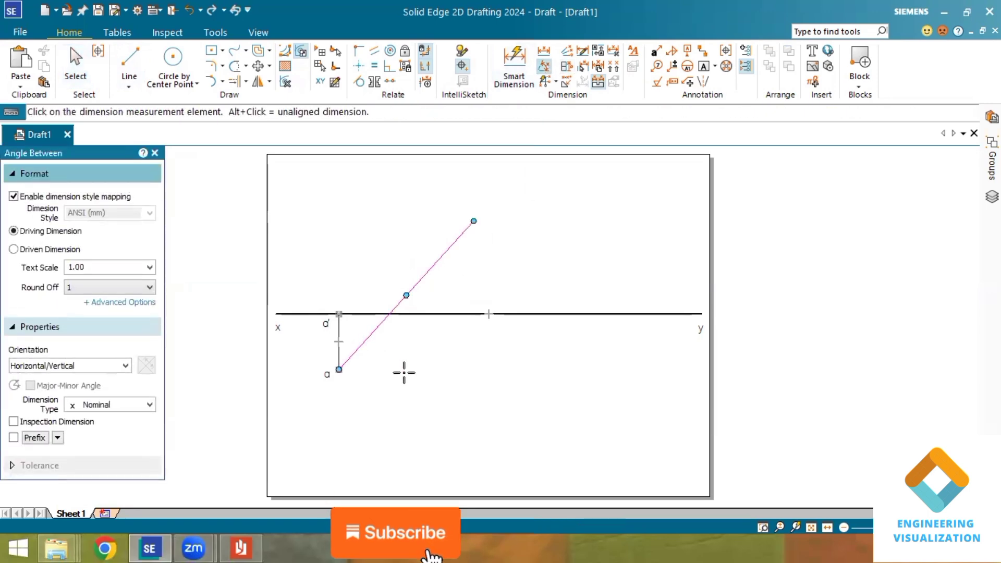
click(129, 62)
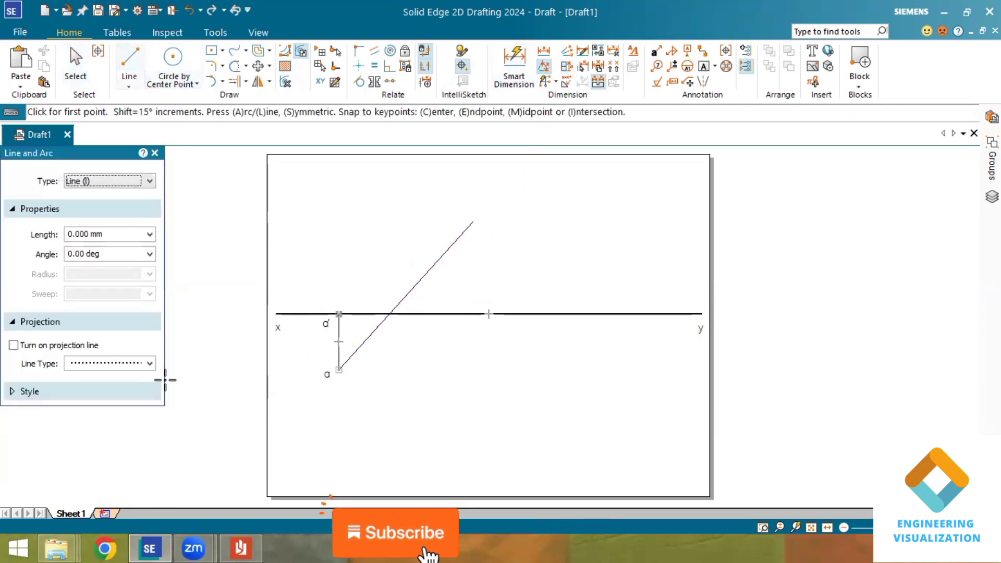
click(86, 399)
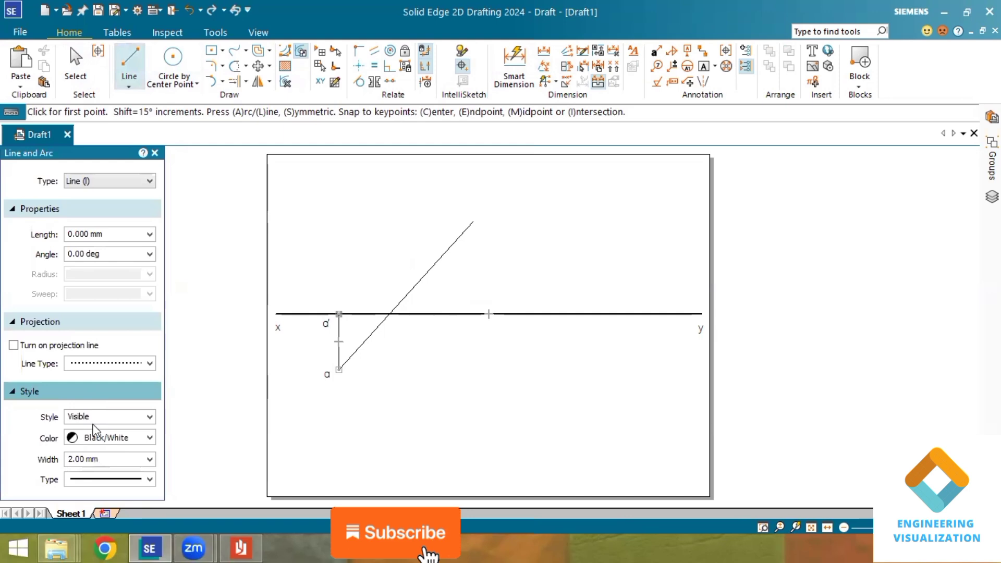
click(150, 459)
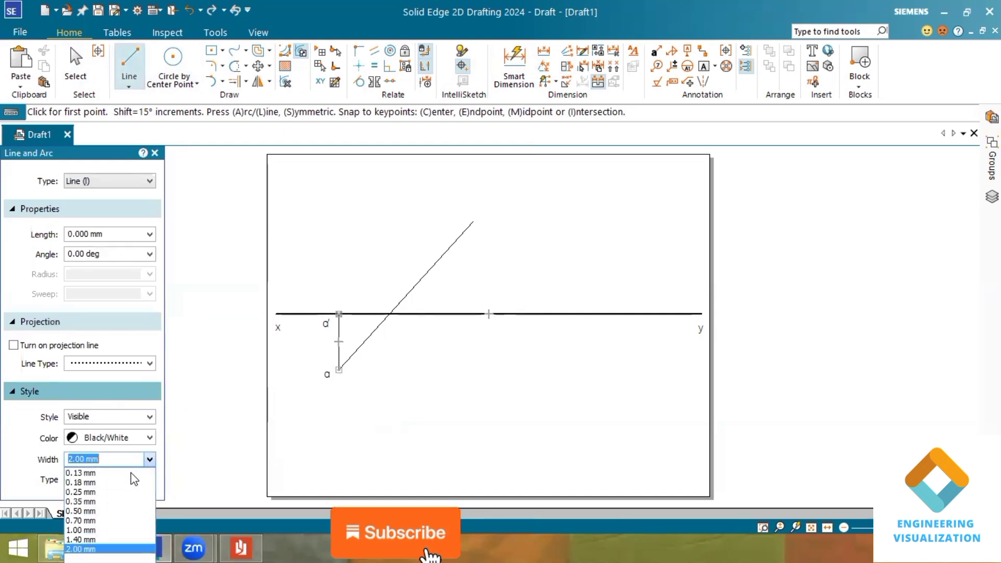
click(338, 370)
click(386, 369)
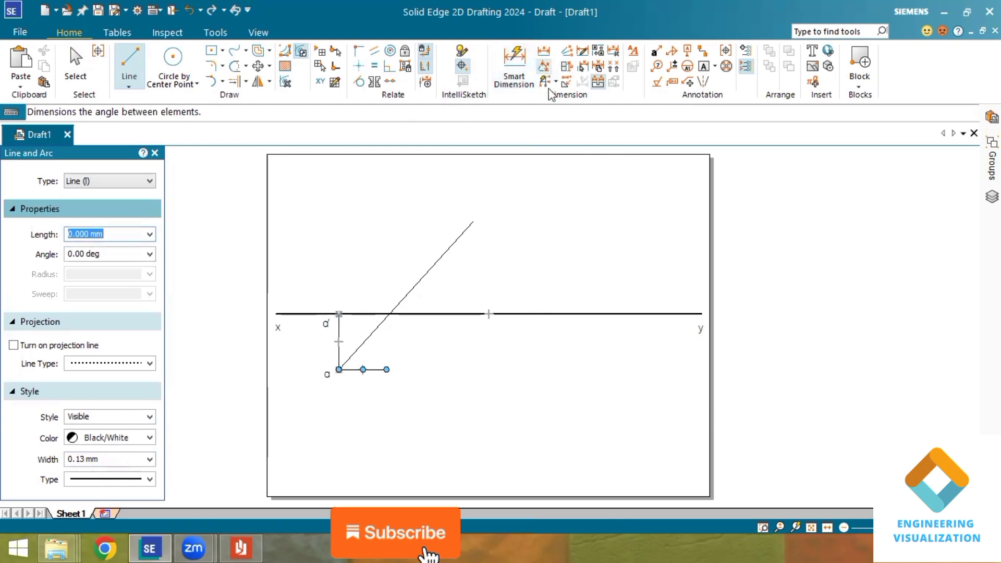
Fix the angle between the horizontal line and the slanted line through a at 45°.
click(543, 68)
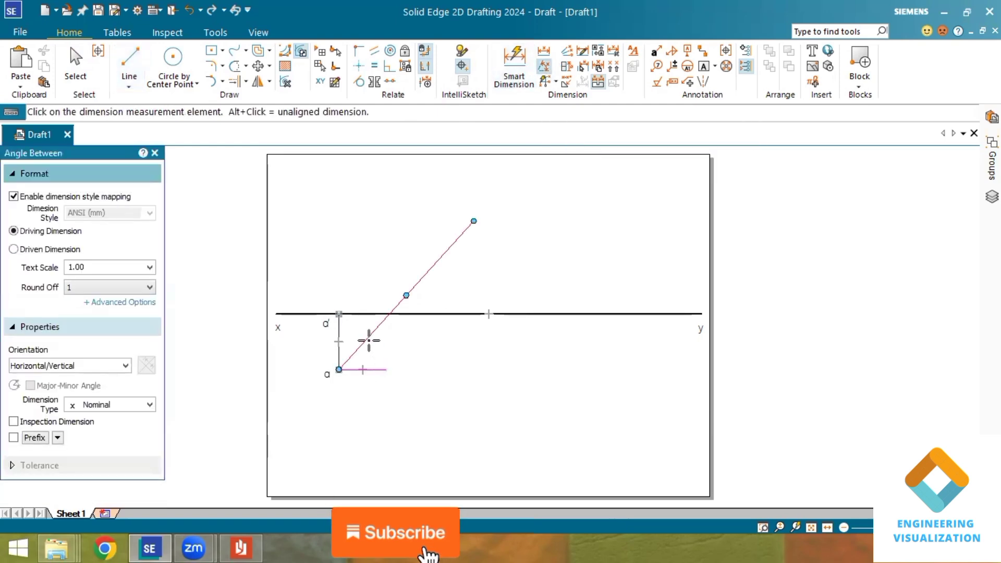
click(367, 340)
click(382, 350)
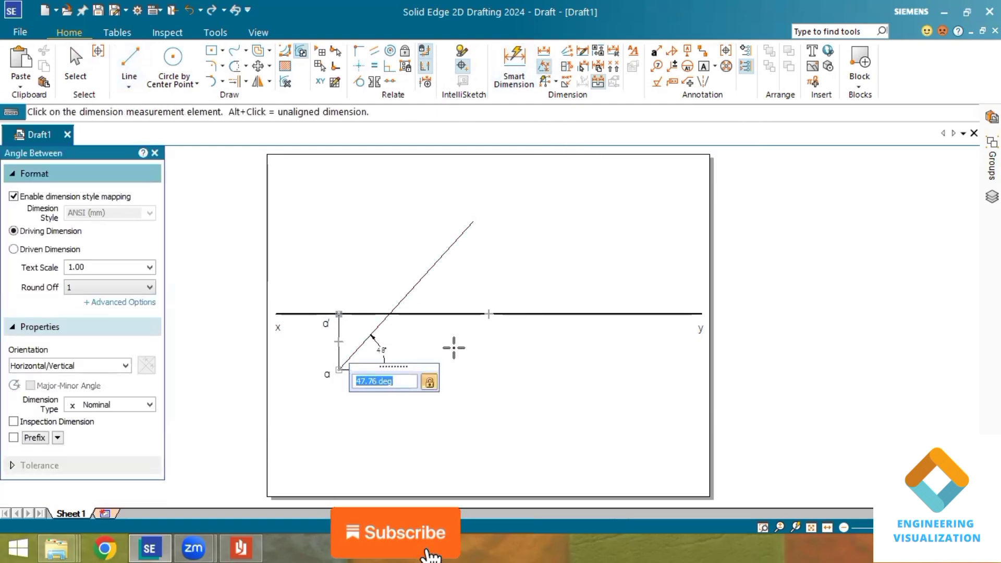
text(45)
key(Return)
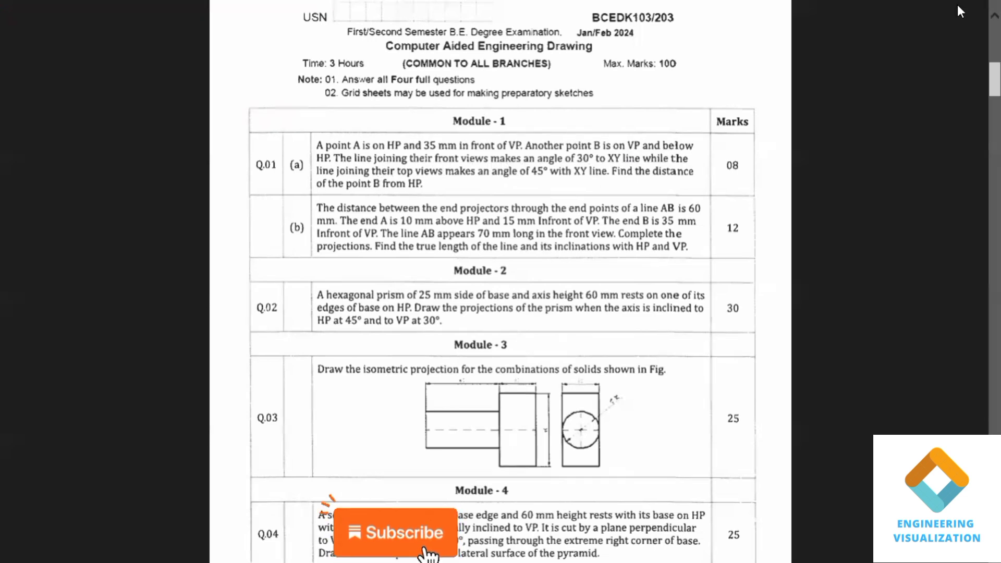
View the question paper's Q.01(a) statement about points A and B full-screen.
mouse_move(970, 9)
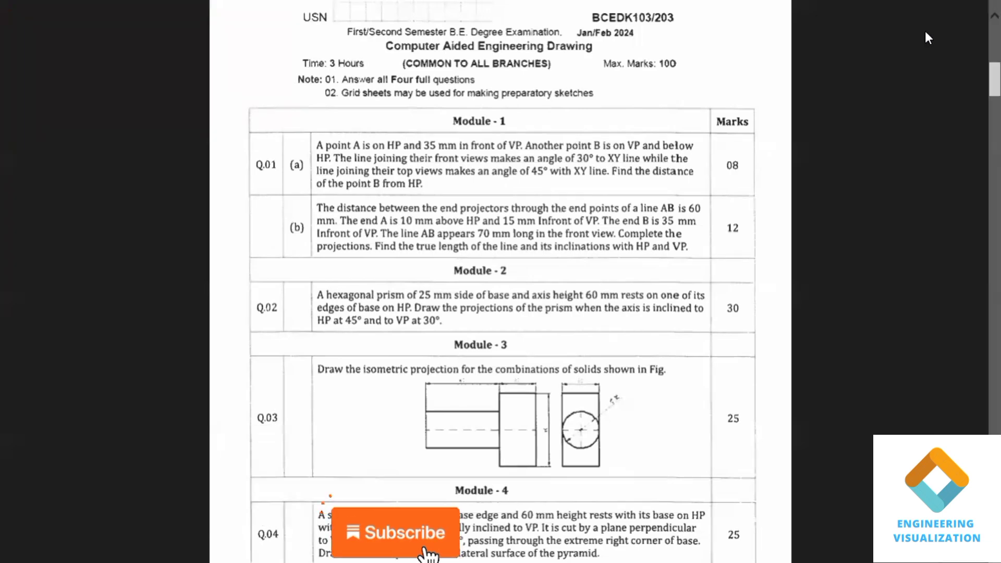
Draw a solid line from a′ sloping down-right below XY, picking XY as angle reference.
click(966, 12)
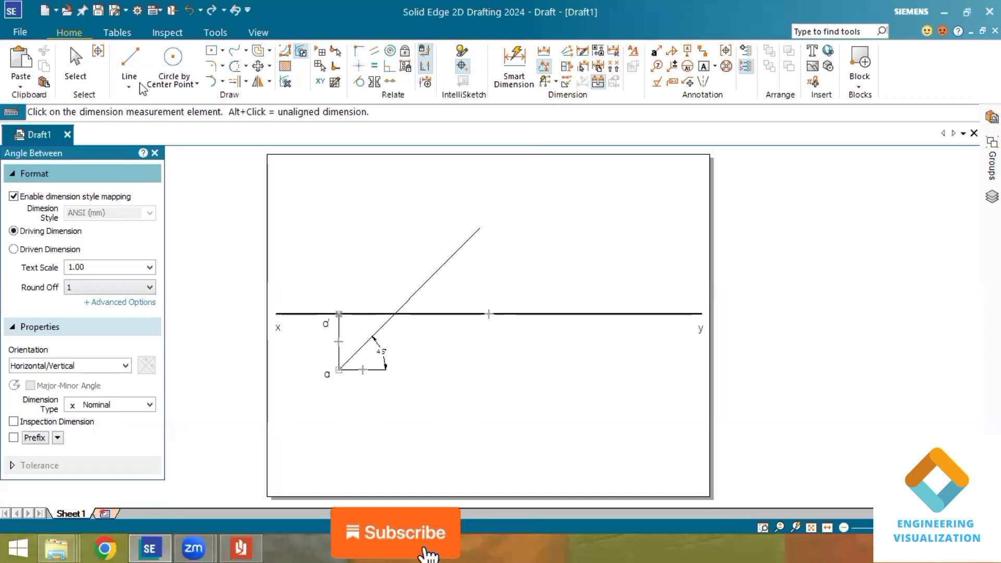
click(129, 65)
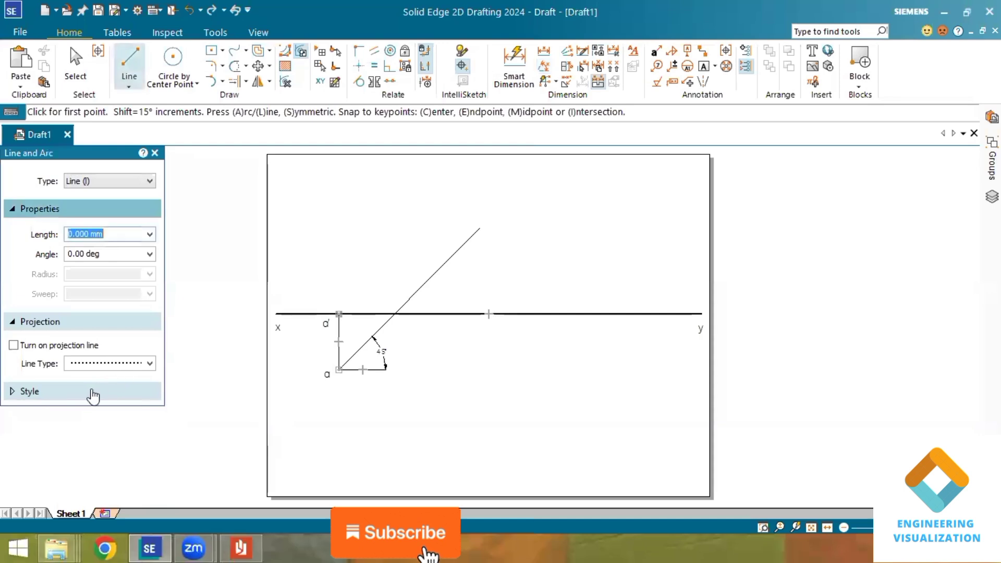
click(80, 392)
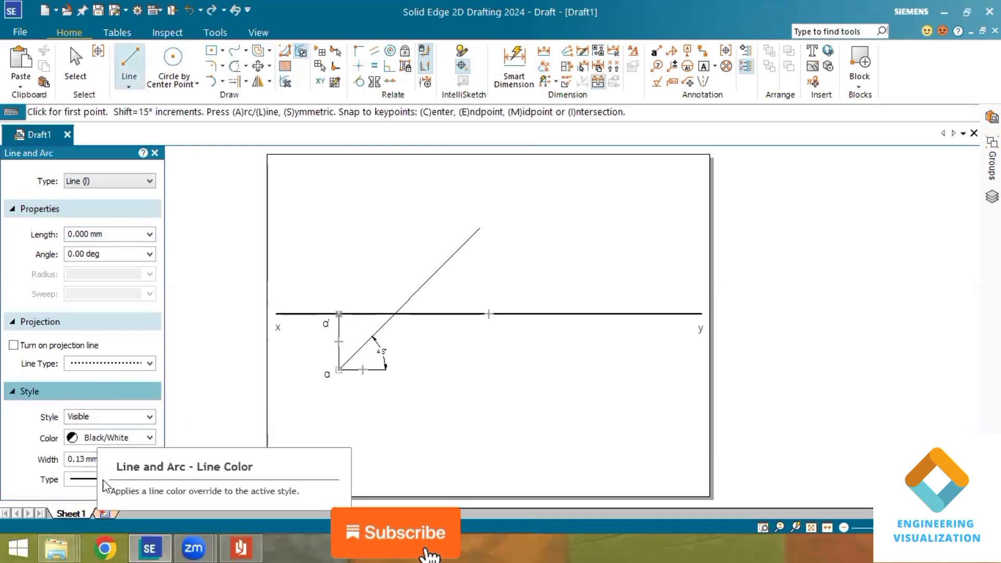
click(144, 367)
click(137, 381)
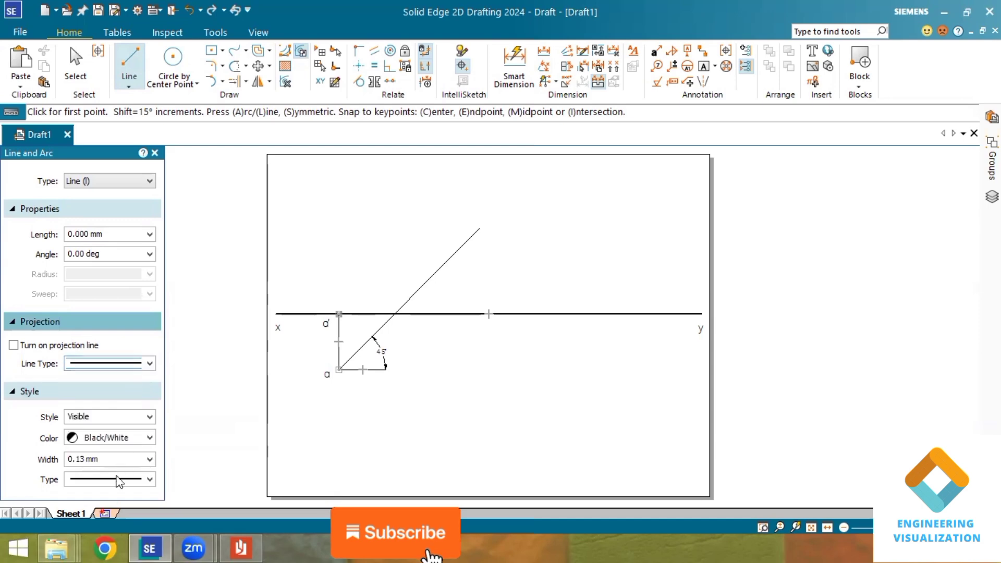
click(339, 313)
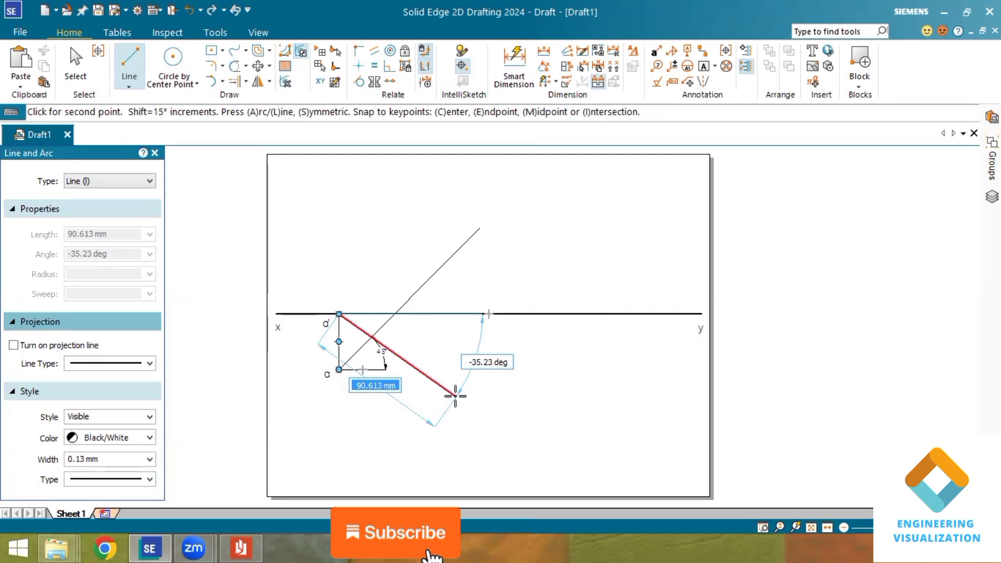
click(455, 395)
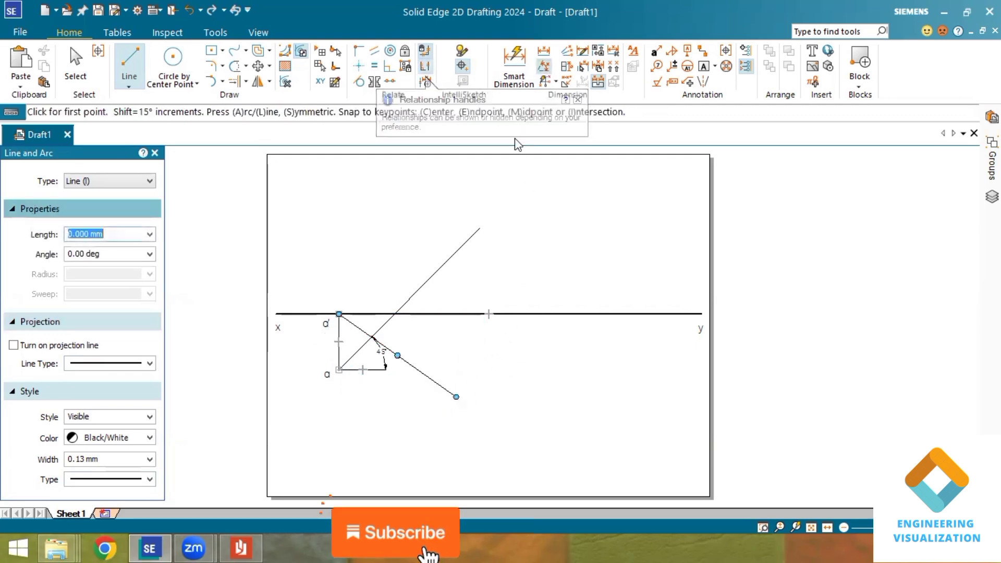
click(544, 66)
click(440, 313)
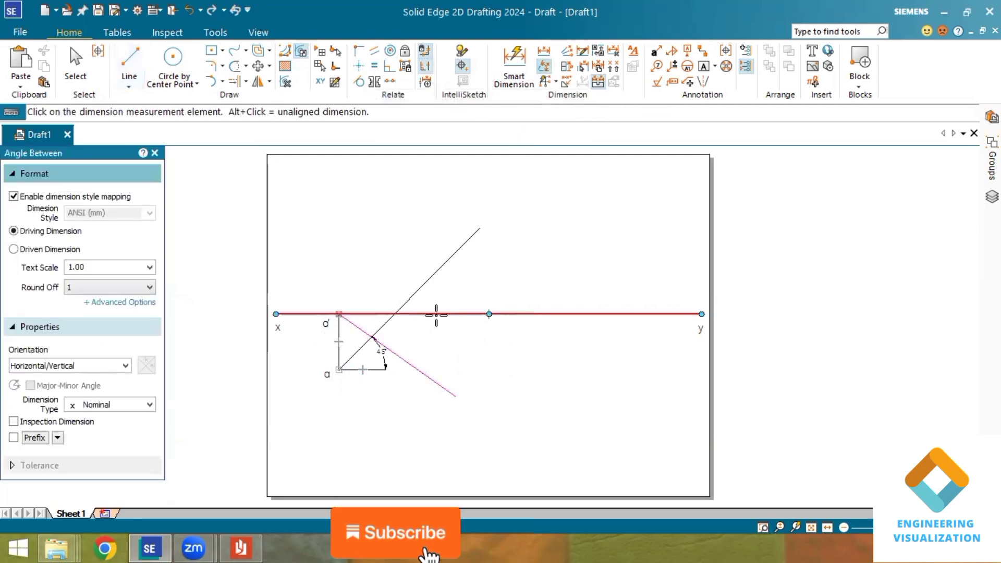
Dimension the line from a′ at 30° to the XY line.
click(436, 314)
click(436, 323)
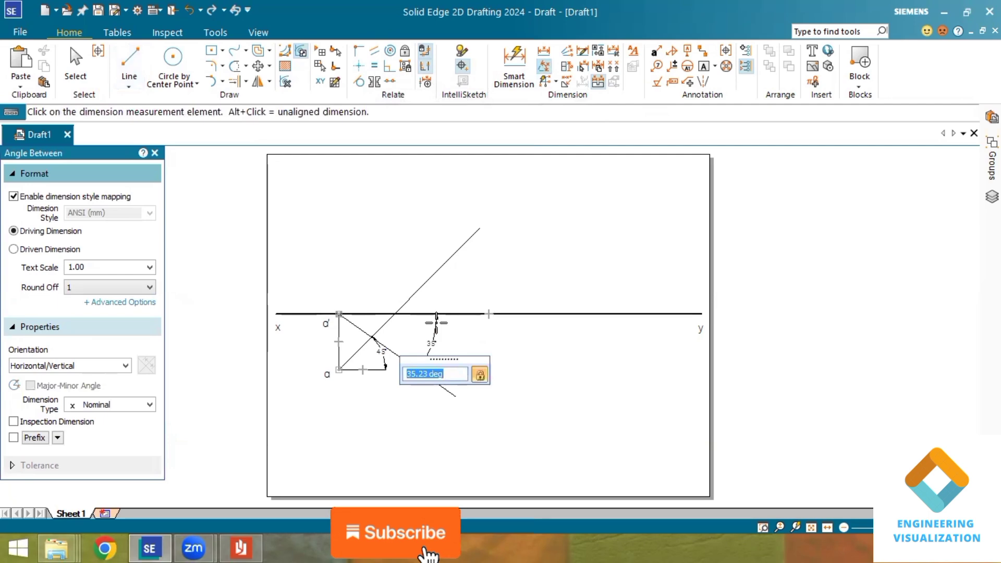
text(30)
key(Return)
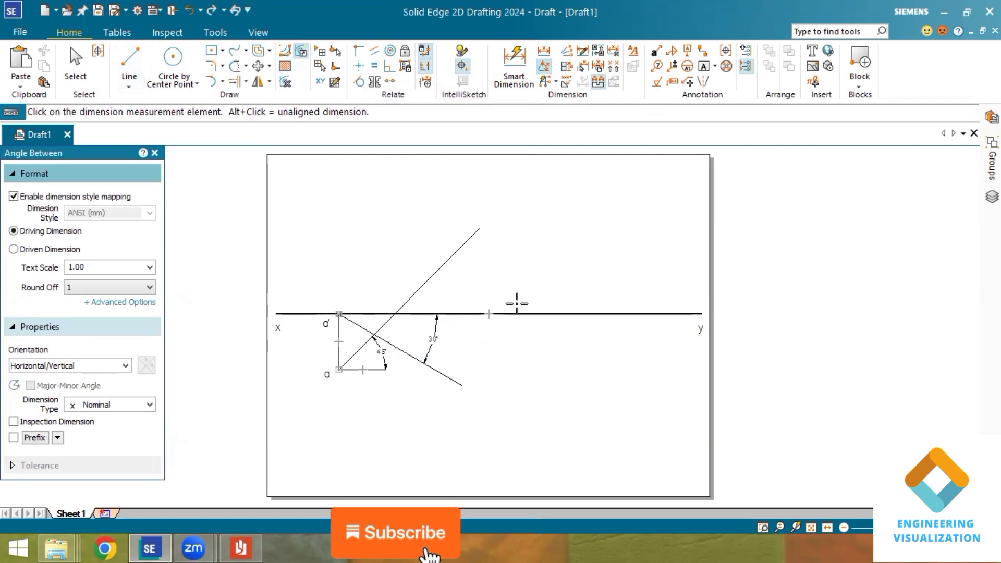
scroll(408, 283, up, 2)
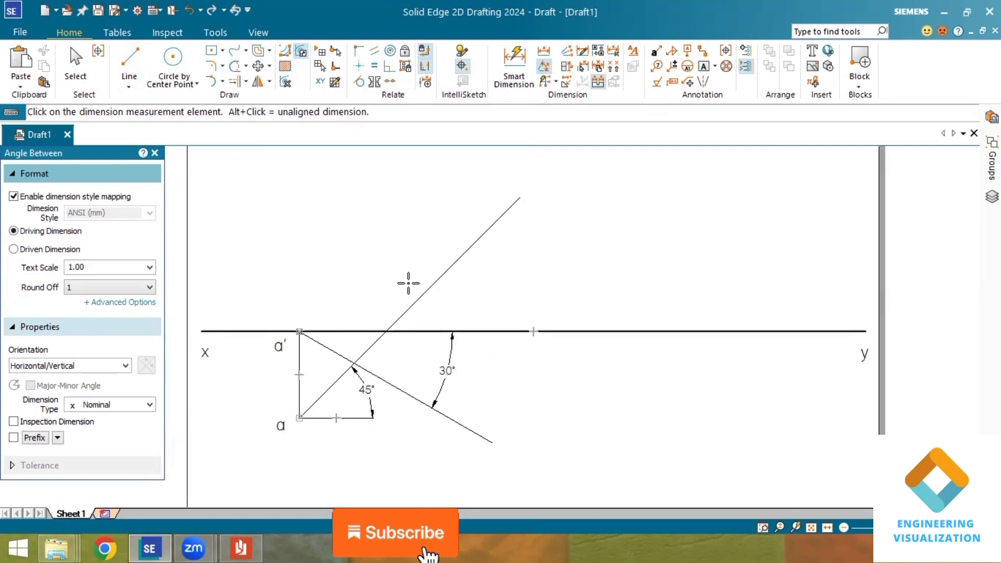
click(250, 547)
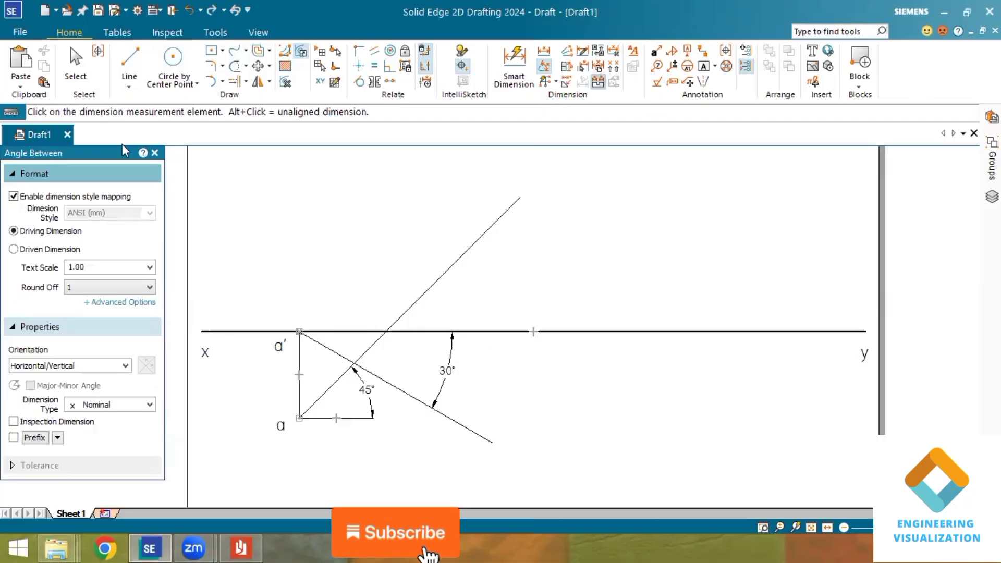
Place a 2.00 mm point where the 45° line crosses XY.
click(128, 86)
click(141, 111)
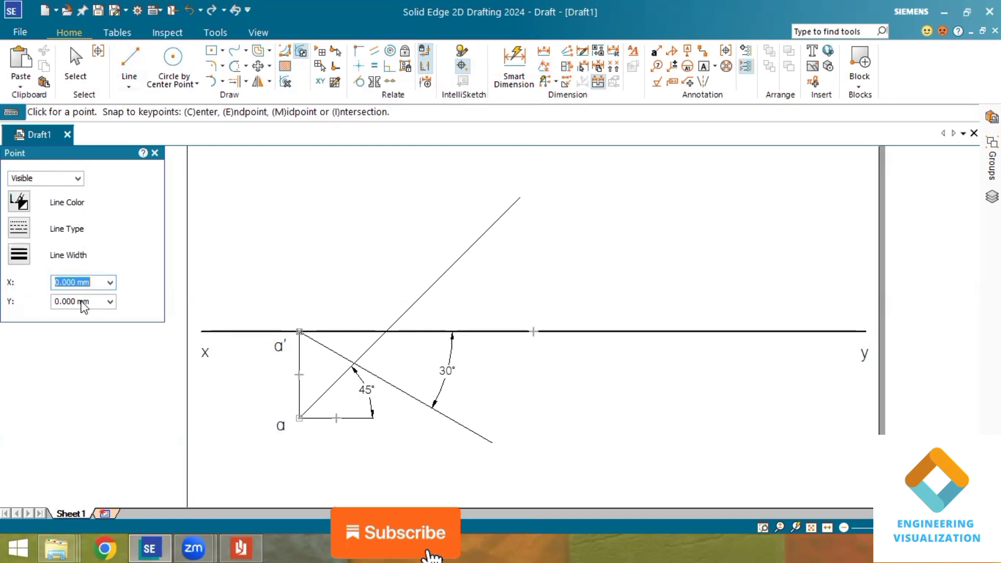
click(68, 257)
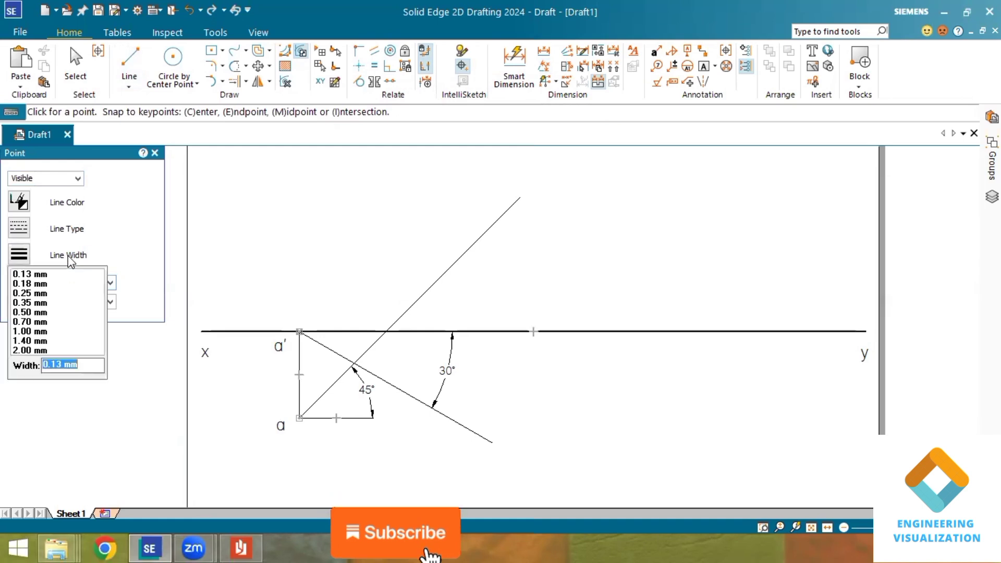
click(39, 350)
click(128, 88)
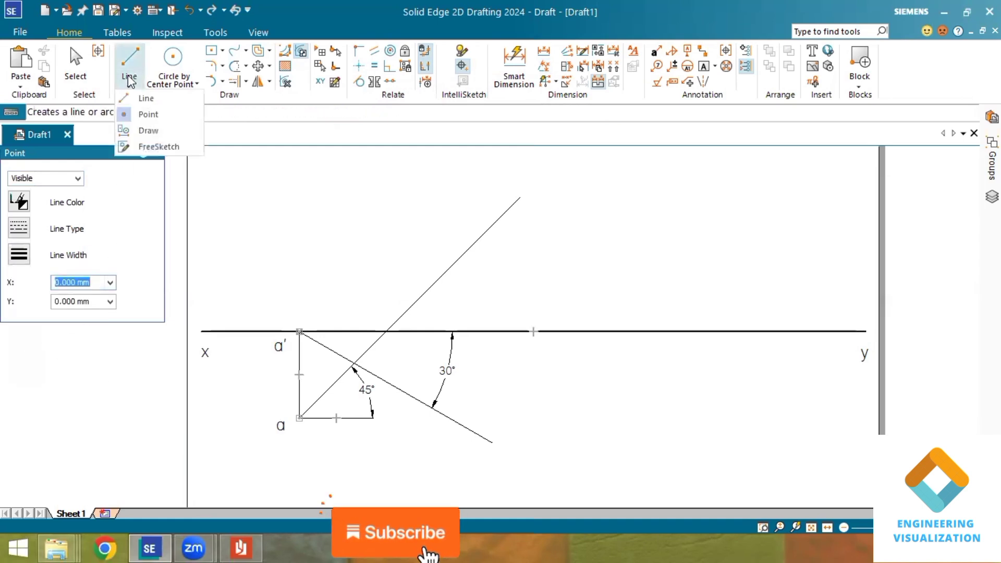
click(148, 112)
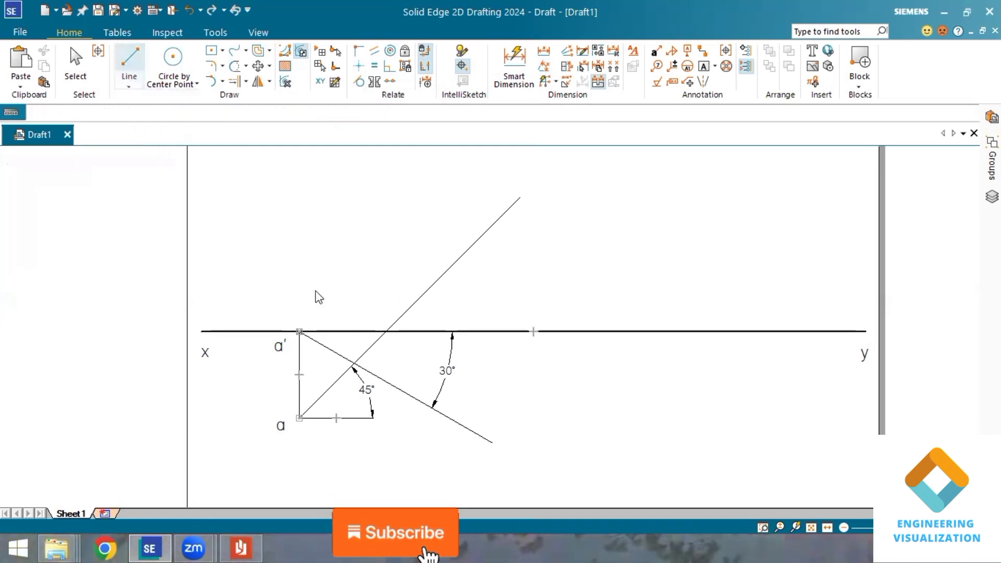
click(386, 330)
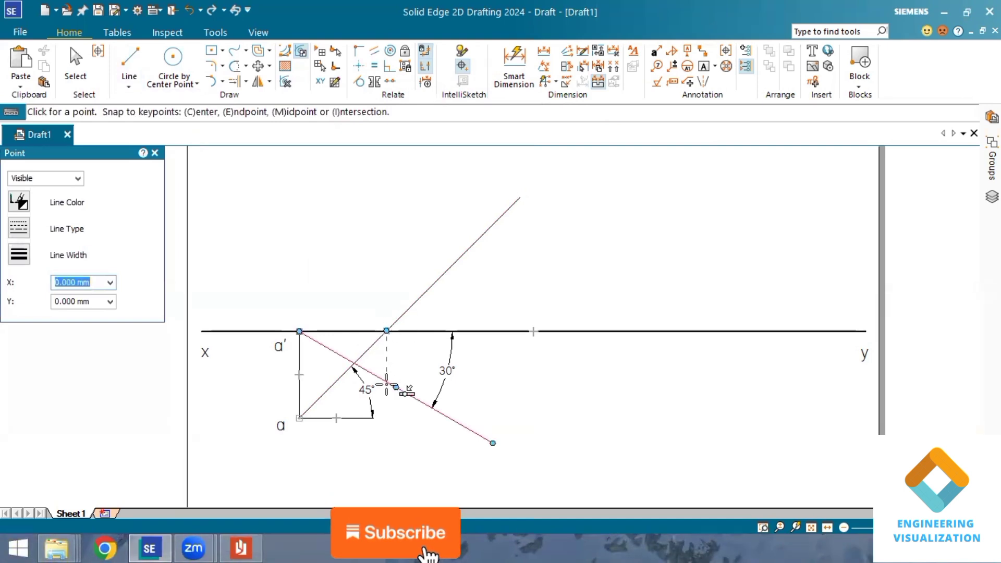
click(130, 83)
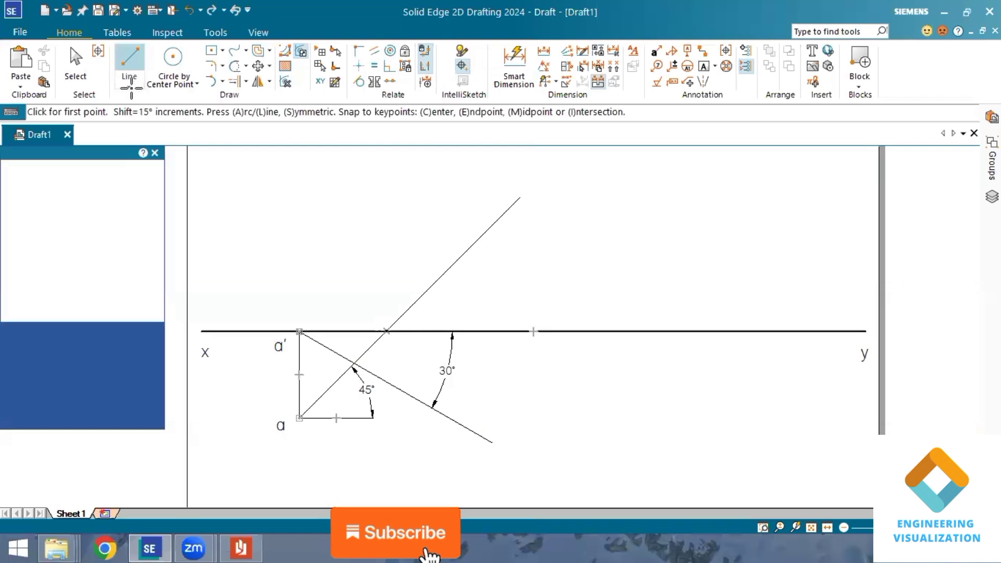
Draw a vertical line from the XY crossing point down to the 30° line.
click(386, 330)
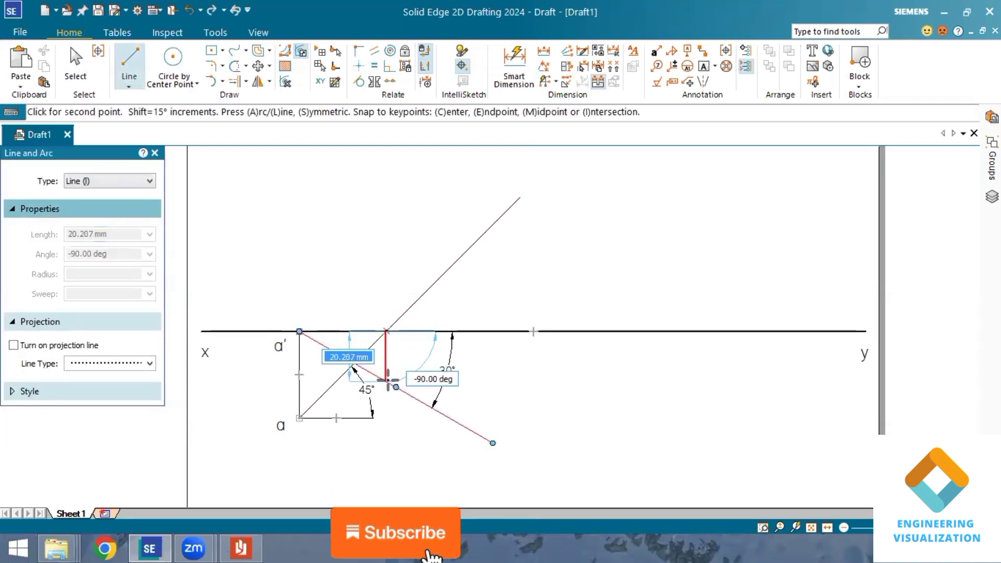
click(386, 381)
key(Escape)
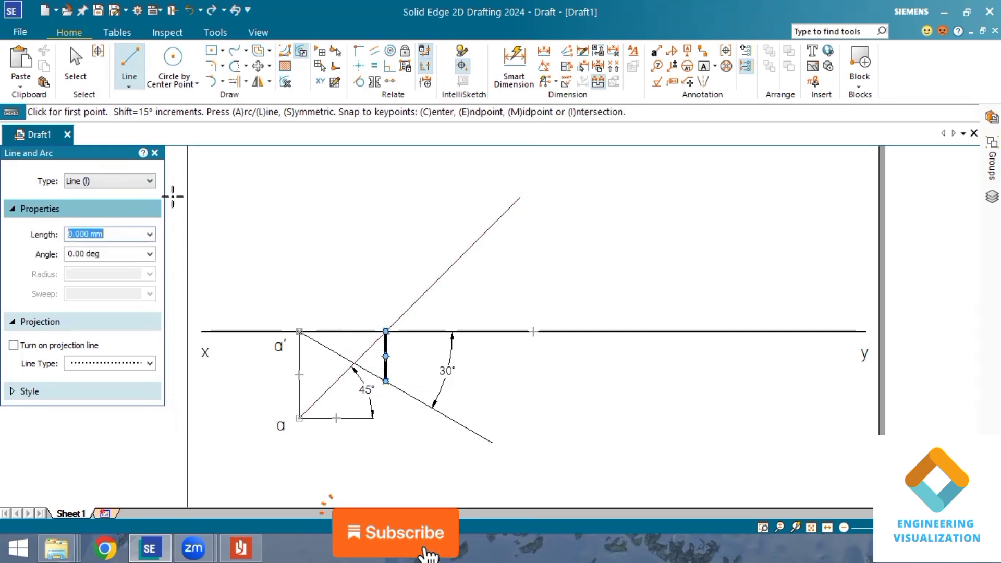
click(88, 76)
click(386, 357)
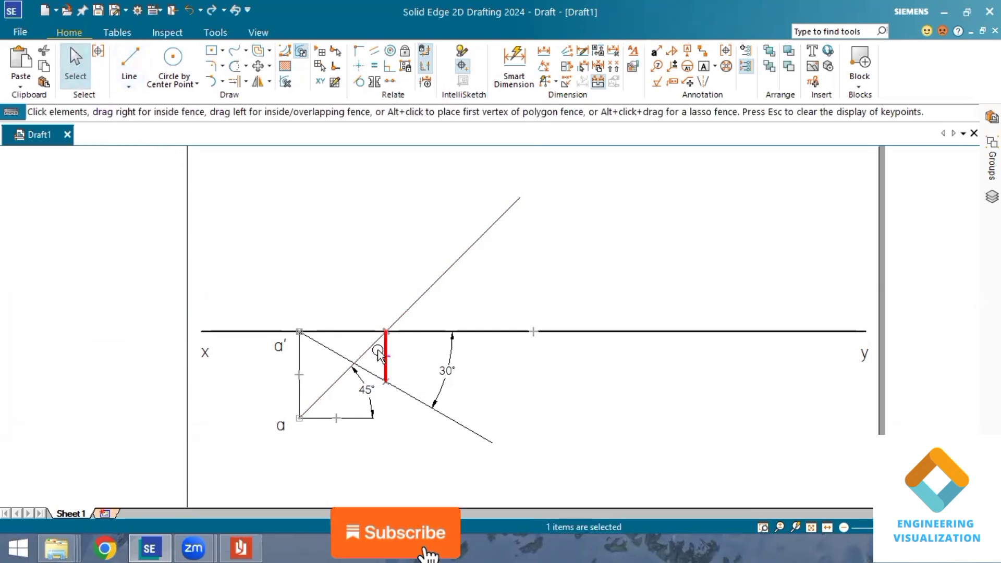
click(550, 386)
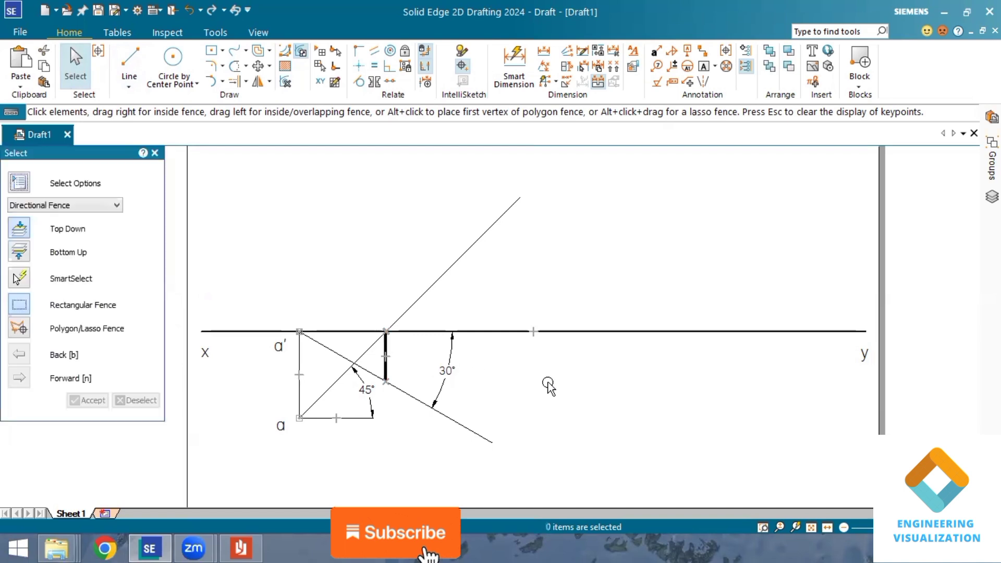
click(385, 350)
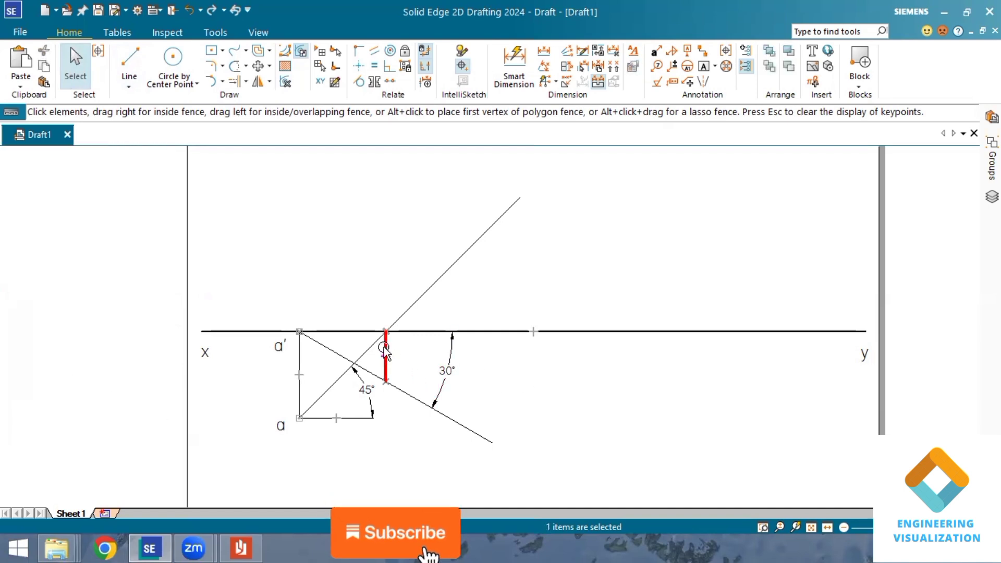
click(549, 399)
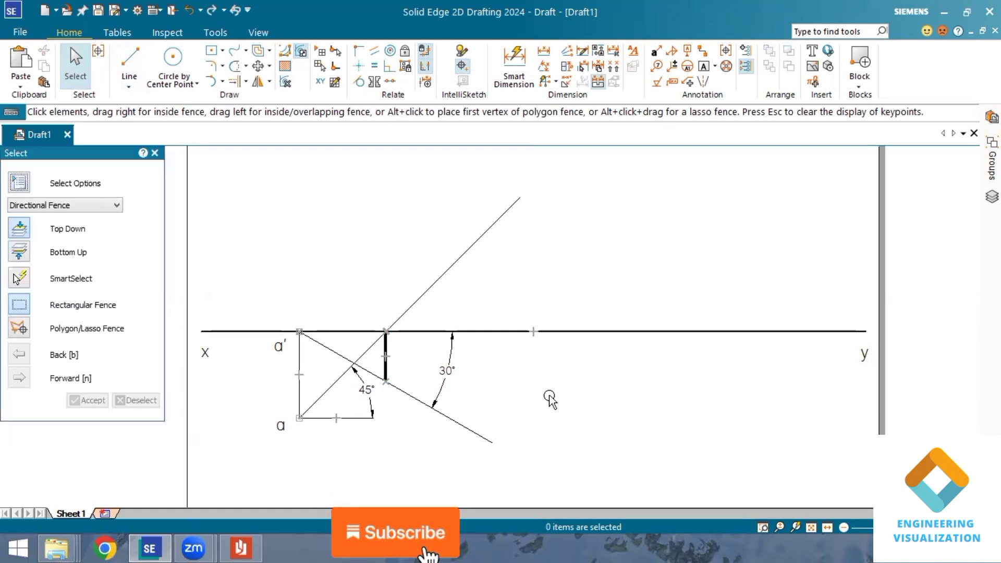
Change the vertical line to a thinner line width.
click(386, 364)
click(94, 318)
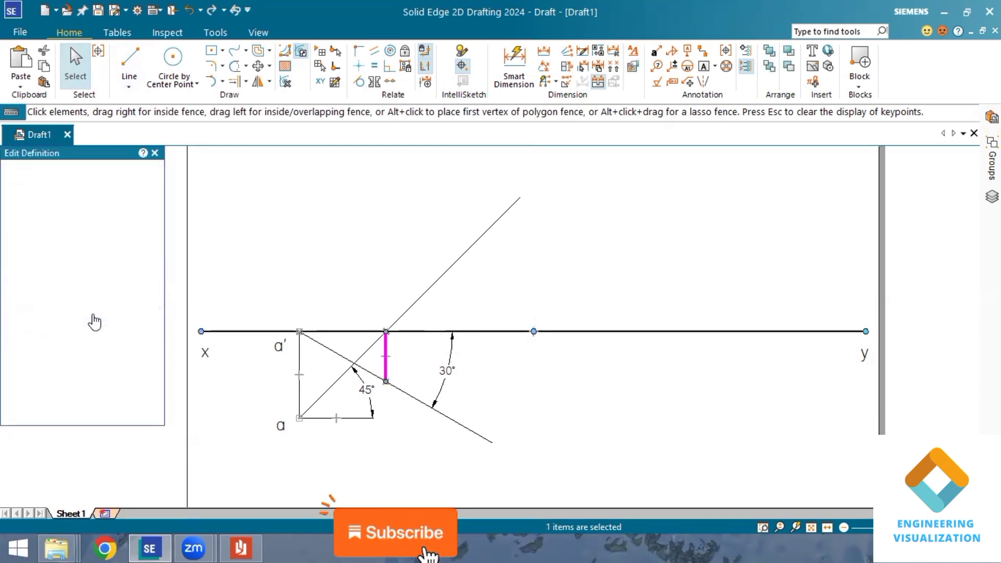
click(86, 384)
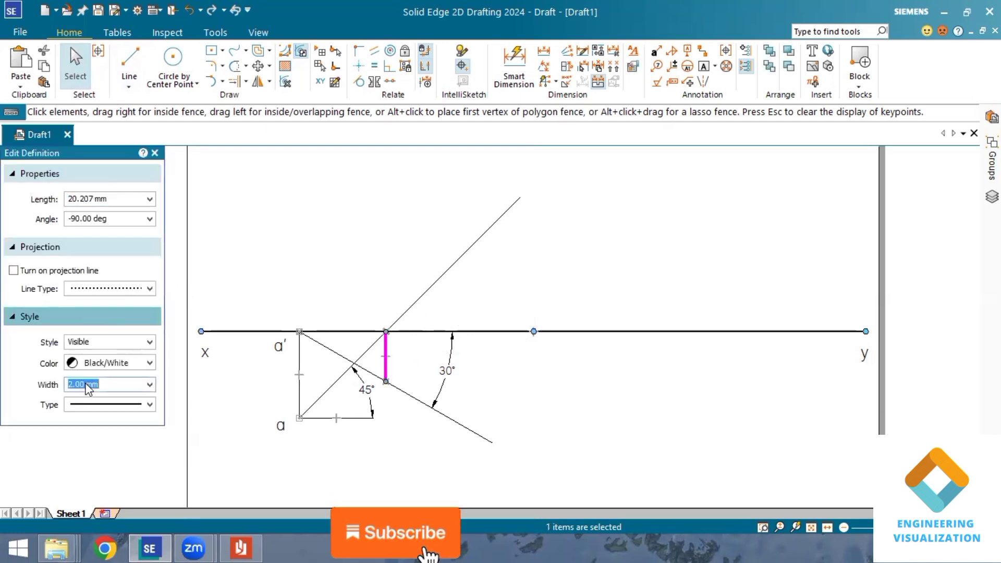
click(150, 390)
click(130, 405)
click(522, 388)
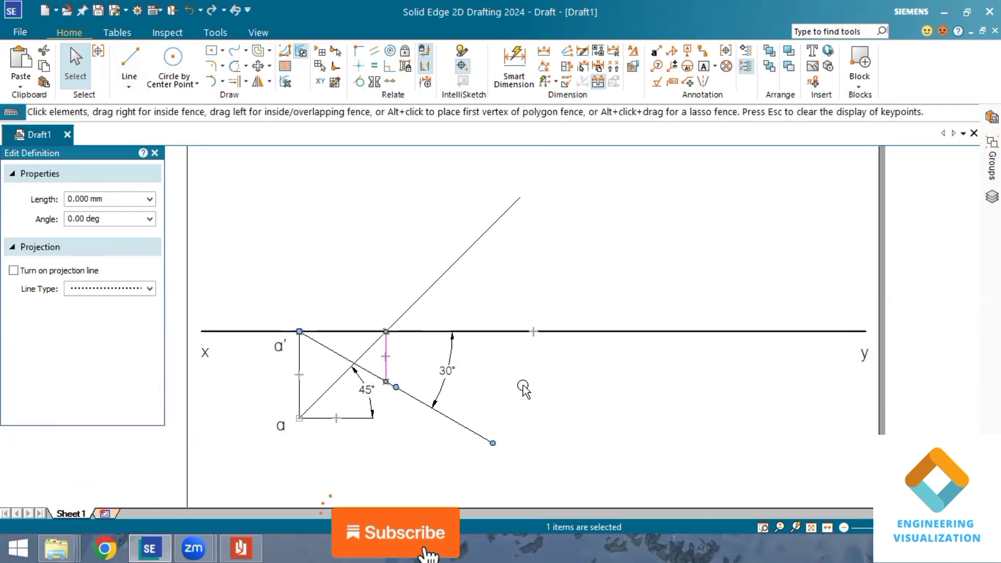
click(129, 84)
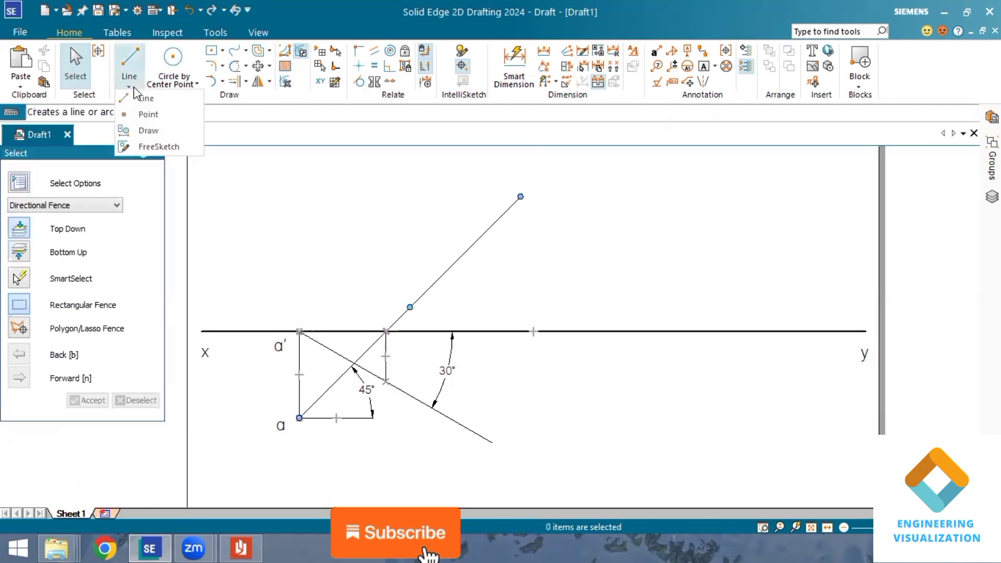
Place a 2.00 mm point where the vertical line meets the 30° line.
click(136, 114)
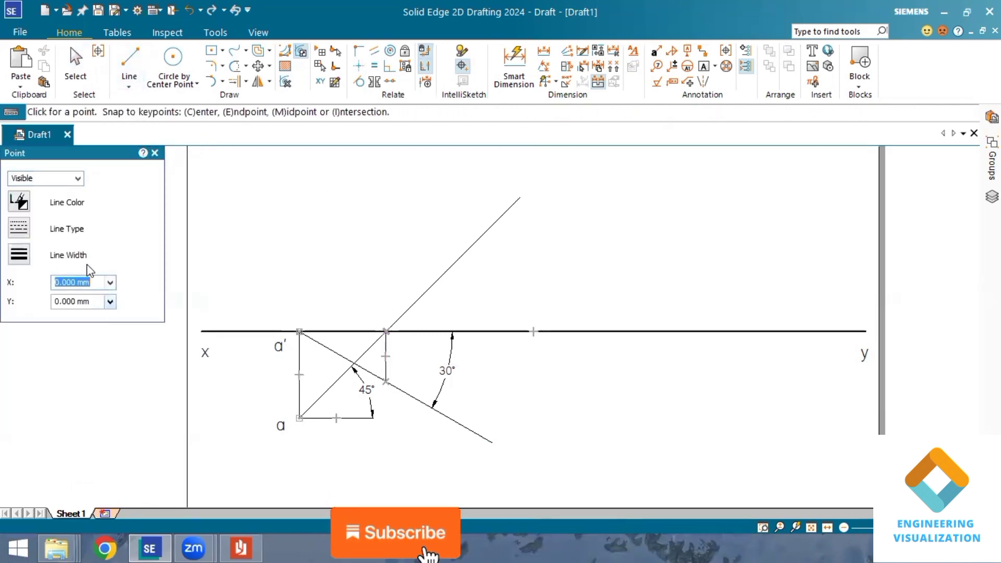
click(69, 259)
click(61, 350)
click(386, 381)
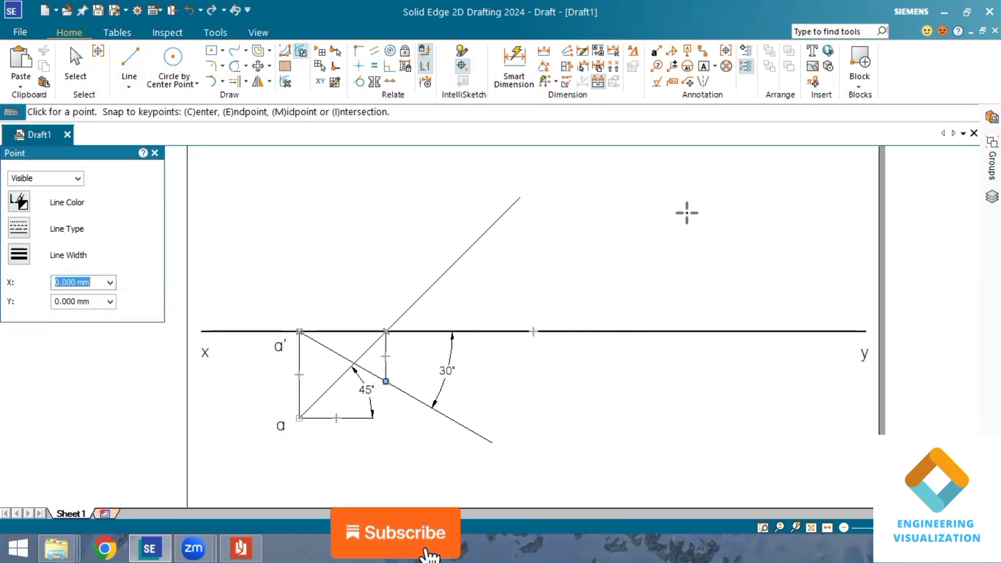
key(Escape)
Label the XY crossing point b and the lower point b′.
key(t)
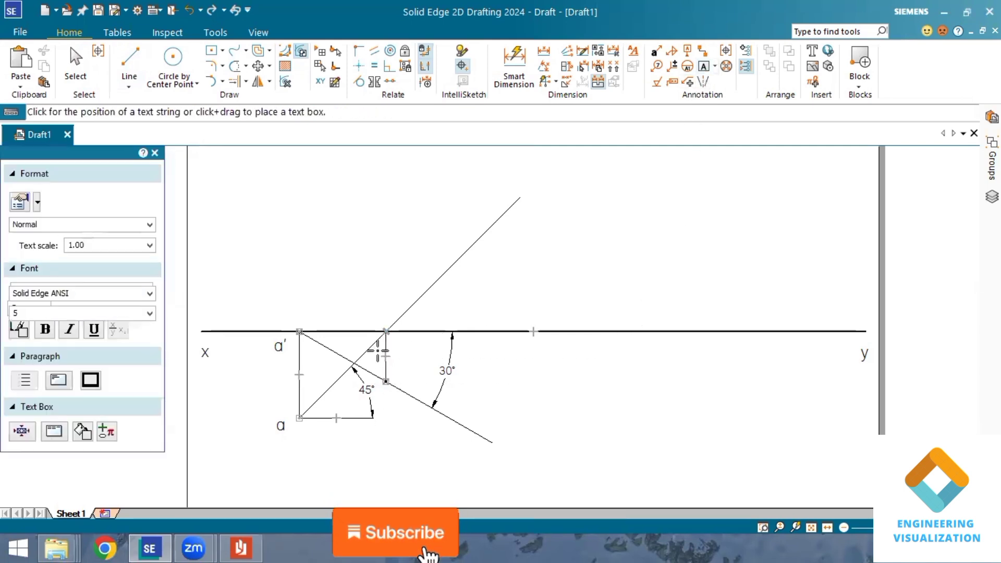
click(392, 337)
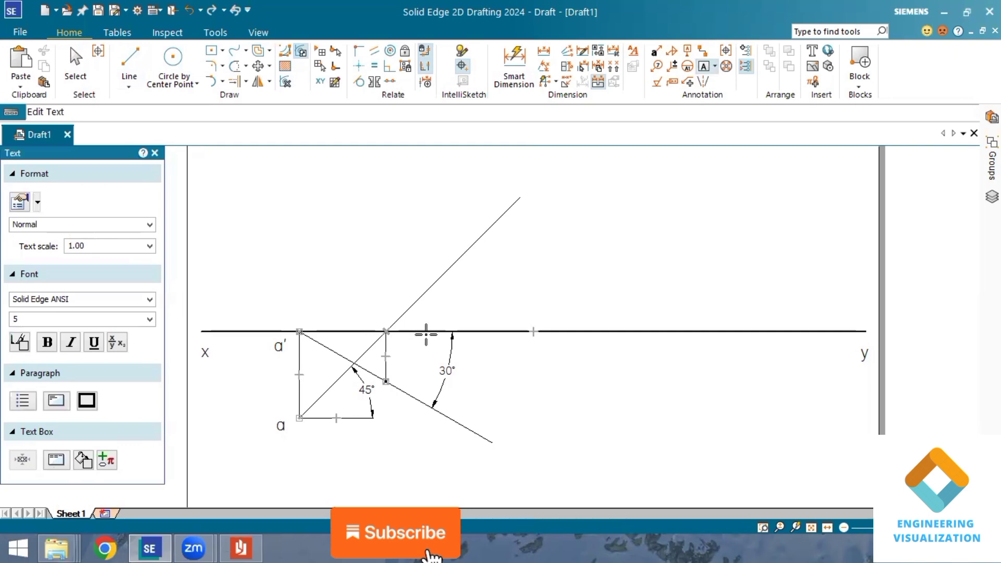
text(b)
click(392, 391)
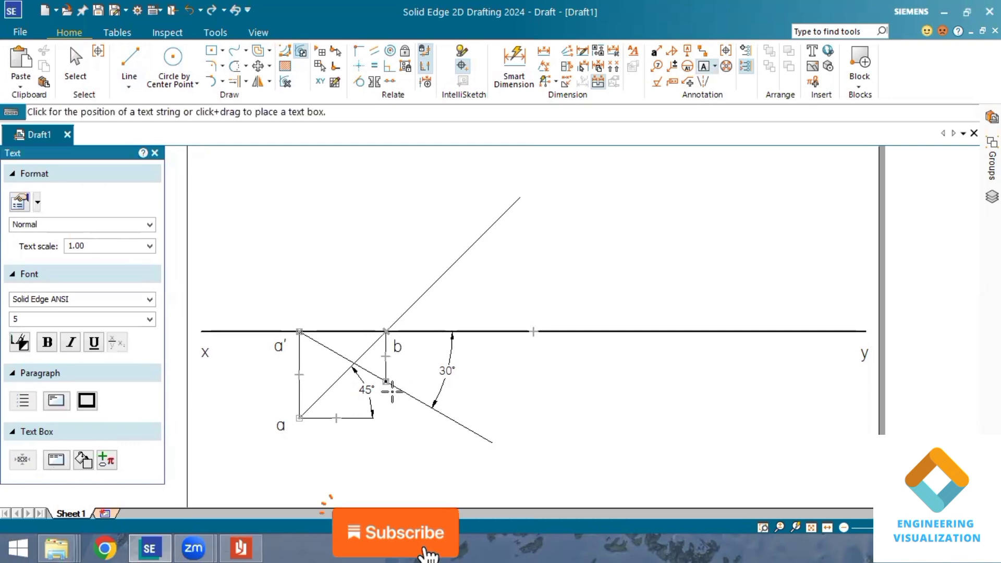
click(389, 392)
text(b)
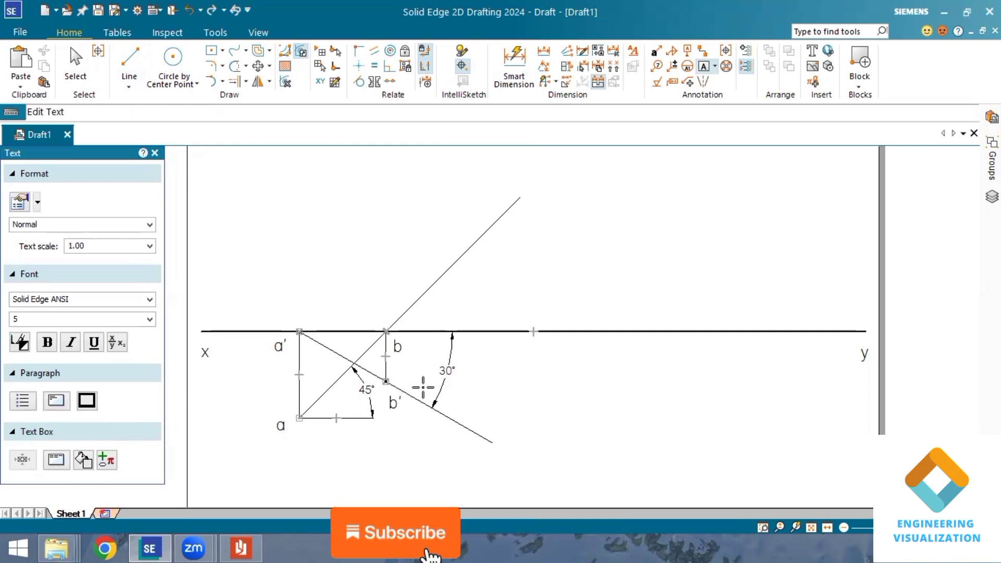
text(')
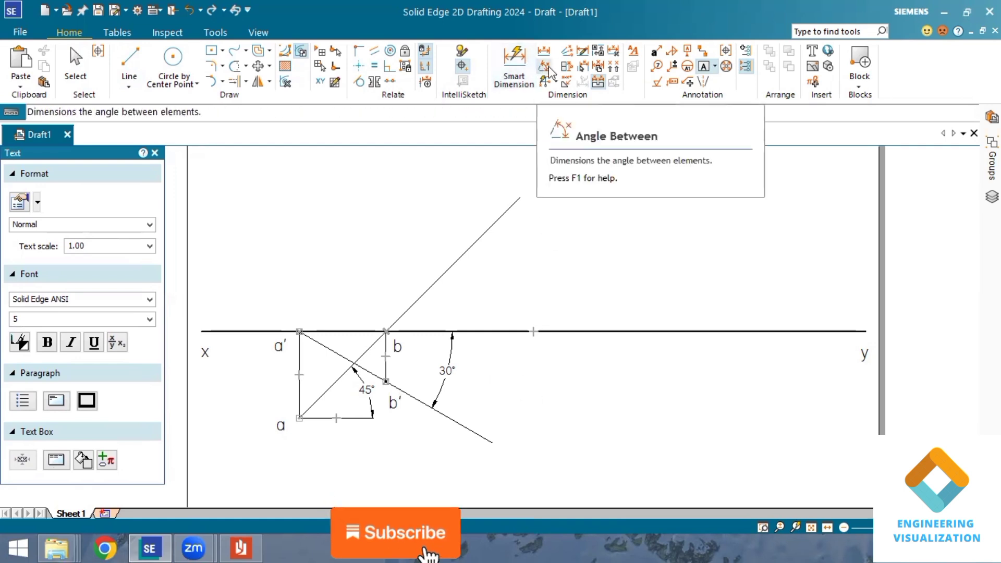
click(251, 541)
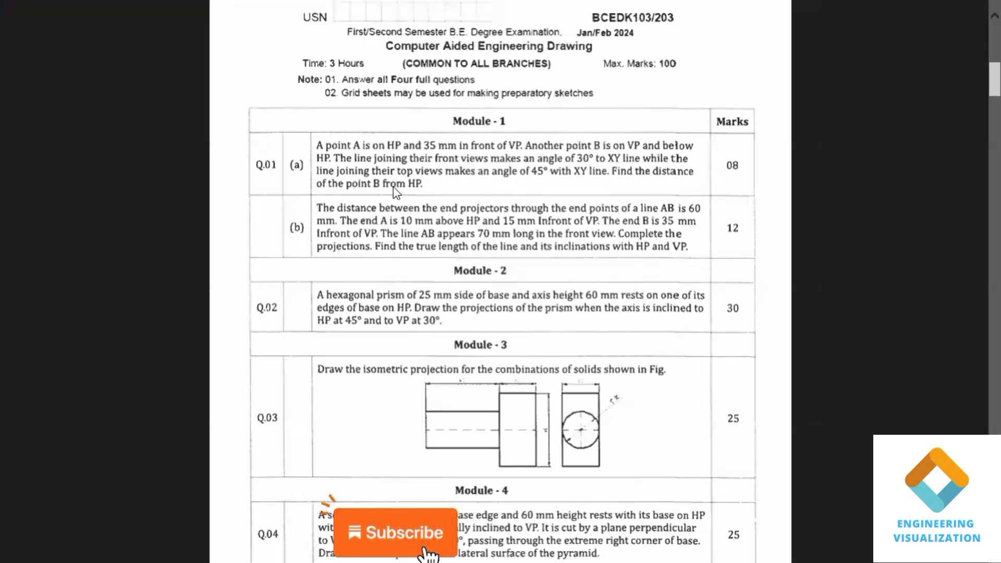
click(964, 5)
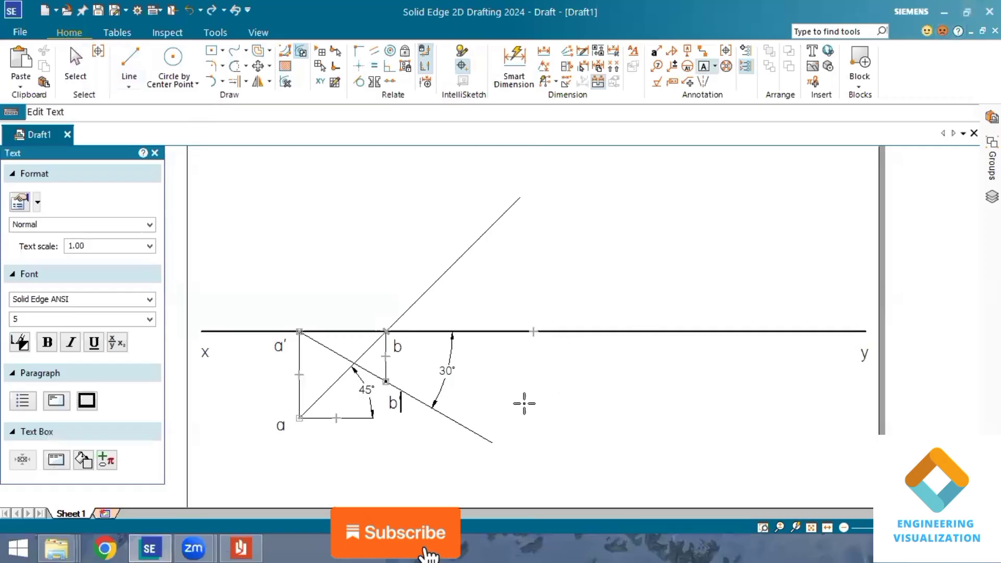
Dimension the vertical b–b′ distance as 20.21 and fit the whole sheet in view.
click(514, 62)
click(385, 356)
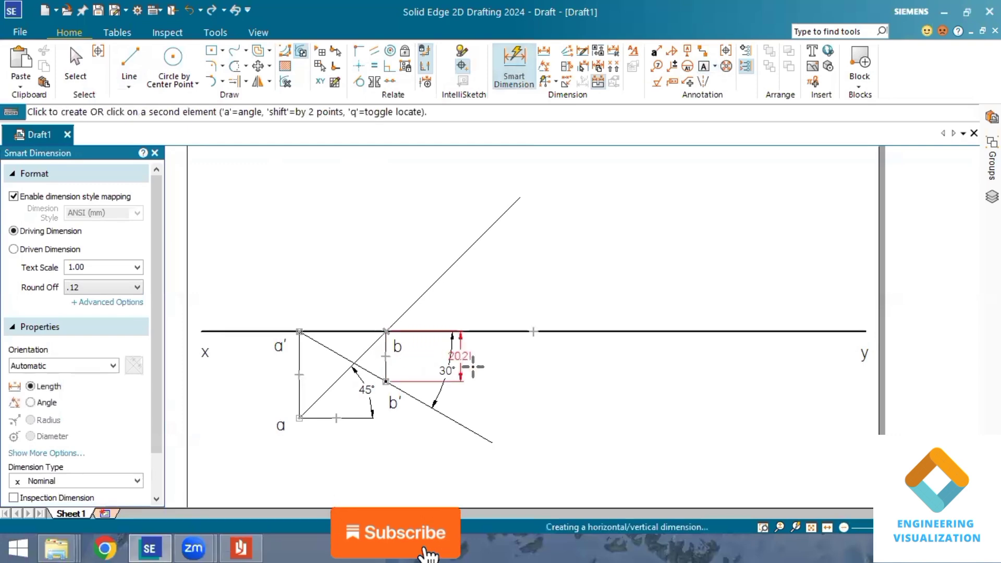
click(489, 363)
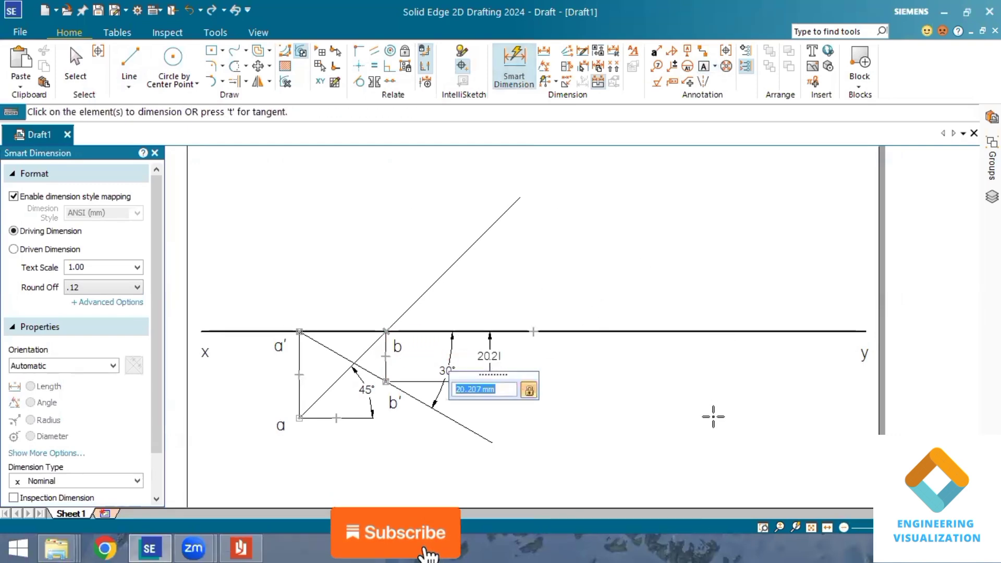
click(811, 527)
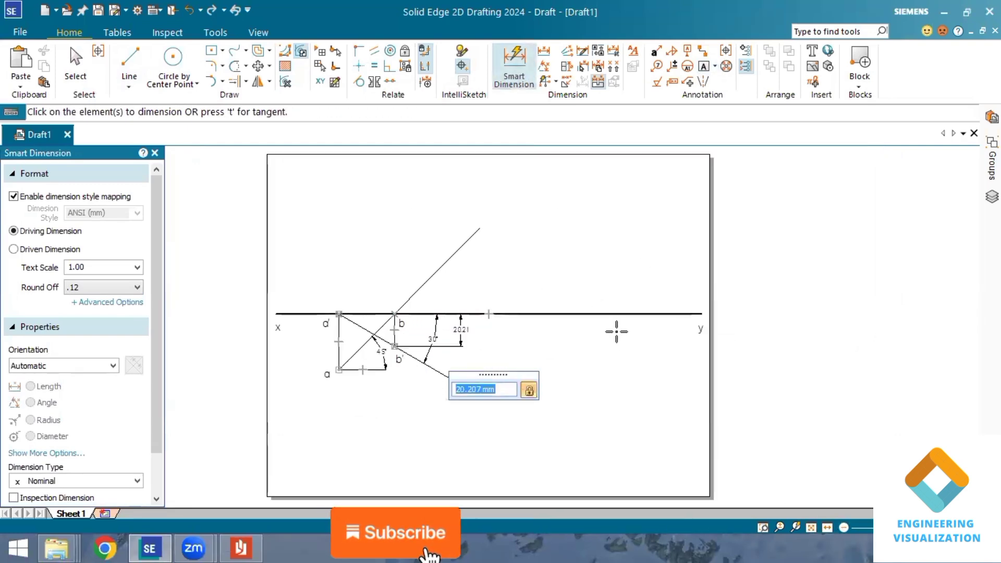